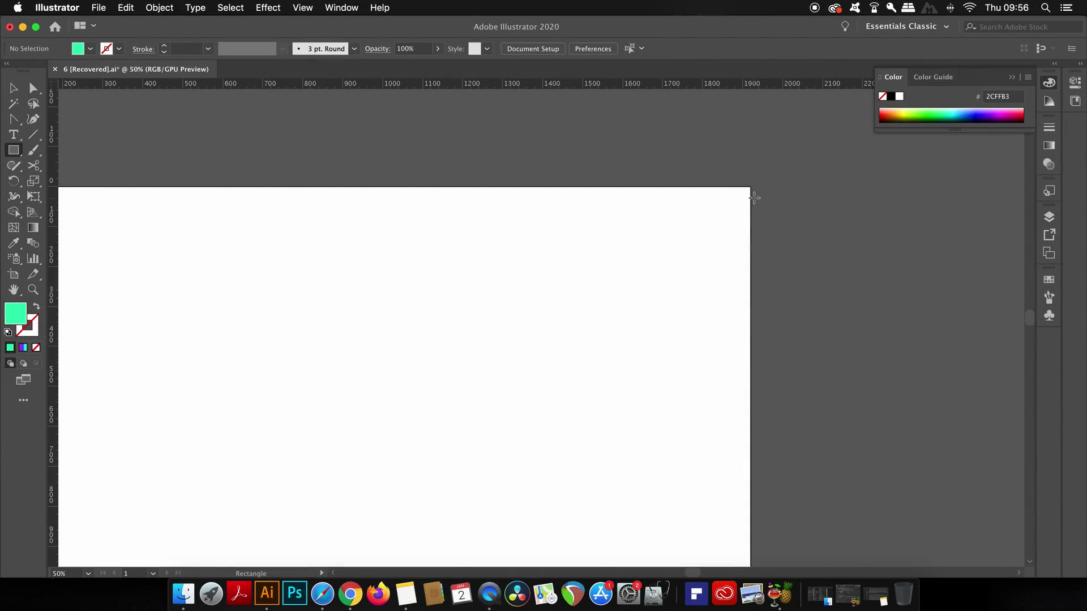
Step: Draw a small square at the artboard's top-right corner and fill it pink #FF5FBE
mouse_move(736, 195)
left_mouse_down()
mouse_move(727, 218)
mouse_move(709, 223)
left_mouse_up()
key("v")
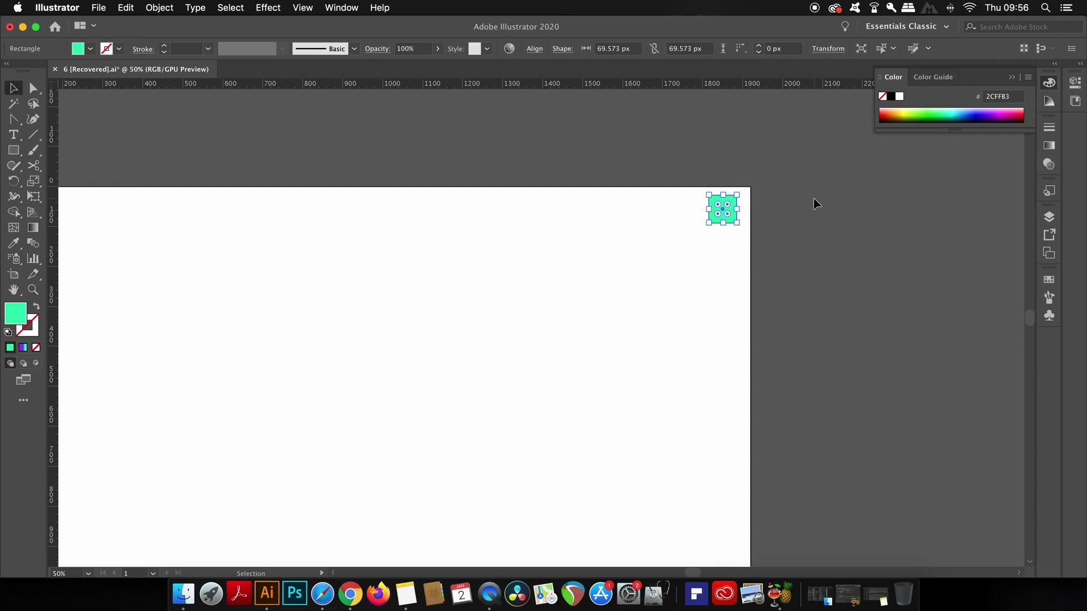
left_click(814, 199)
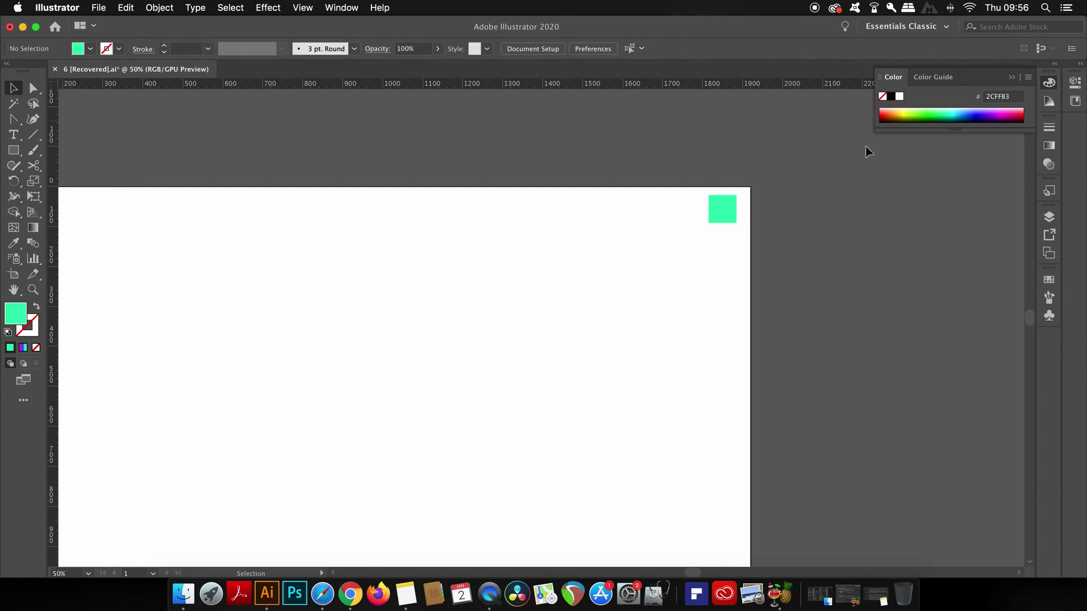
left_click(728, 214)
double_click(15, 317)
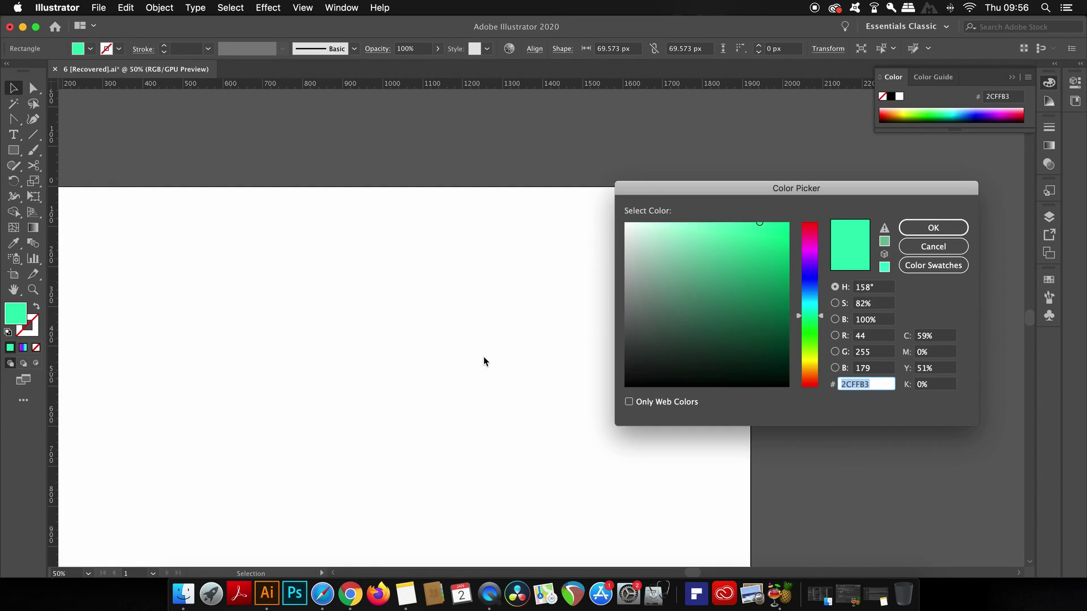
type("FF5FBE")
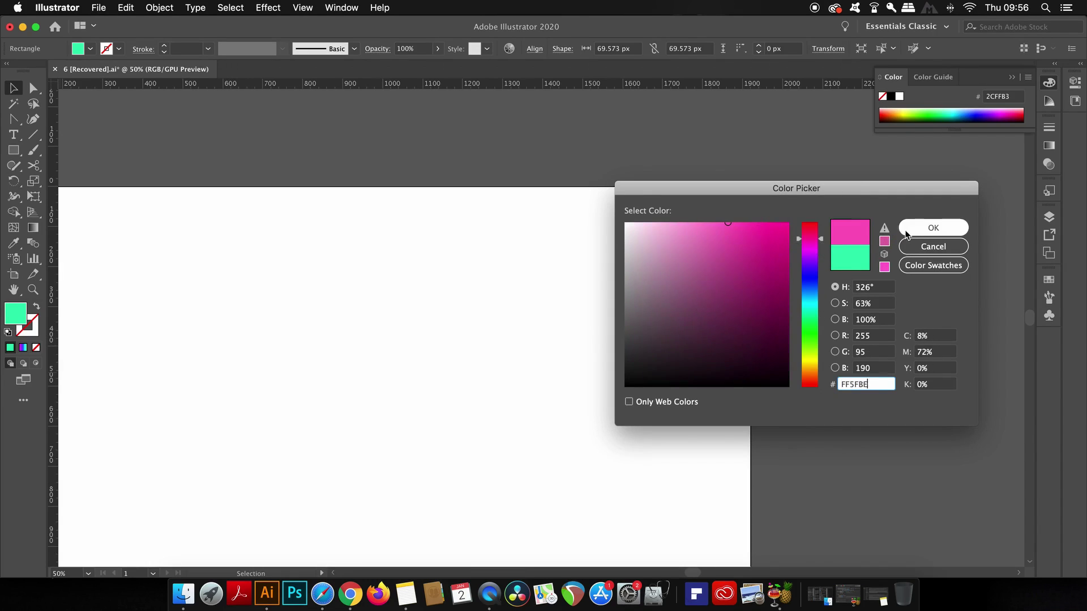
left_click(906, 232)
key("super+equal")
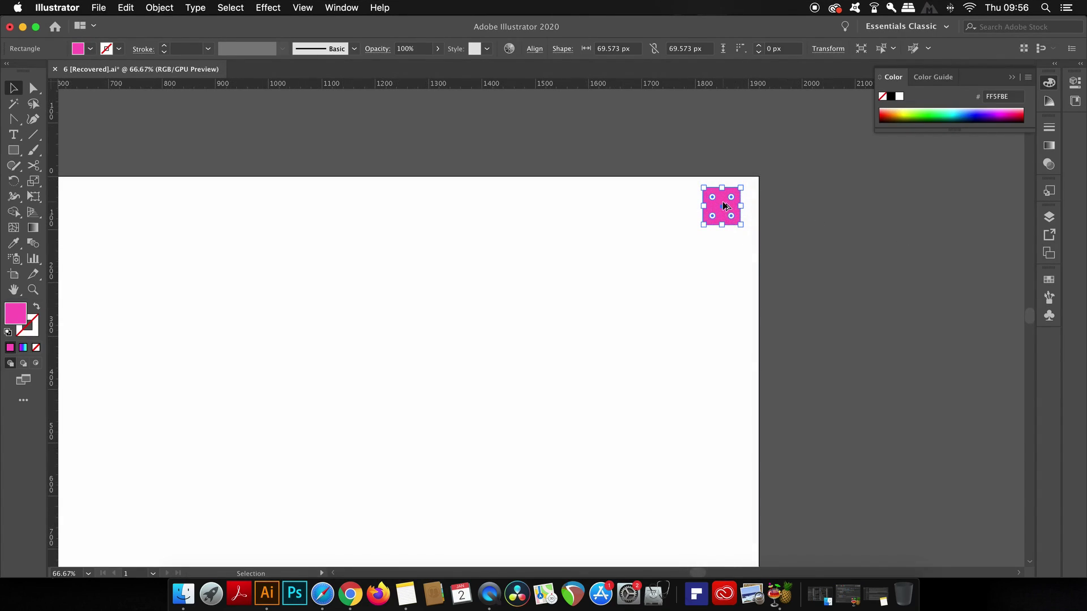
Step: Duplicate the pink square directly below and recolour the copy a saturated purple
left_click_drag(724, 205, 724, 257)
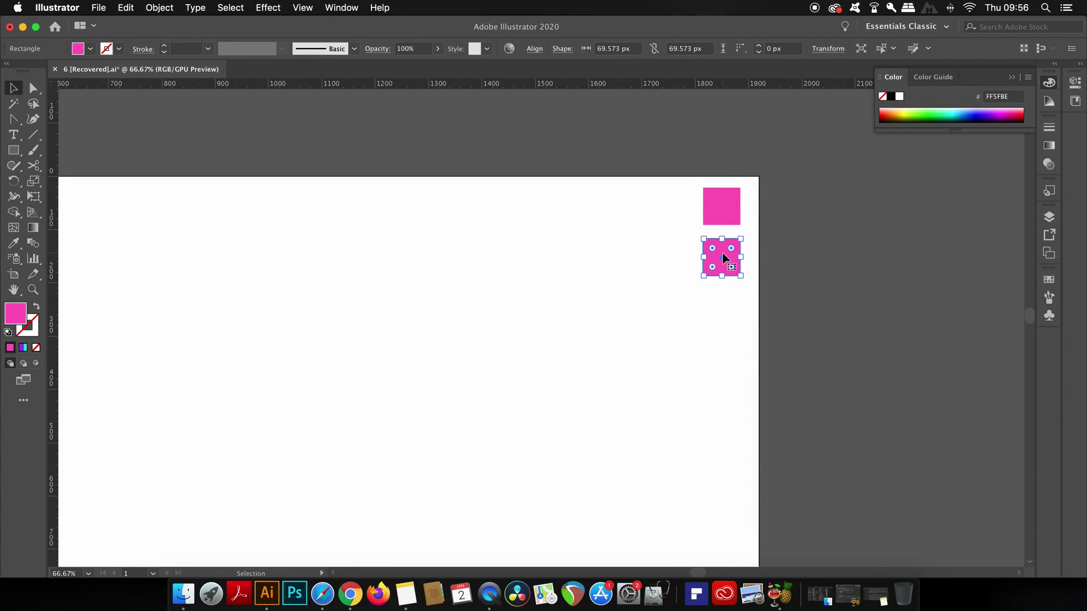
double_click(17, 313)
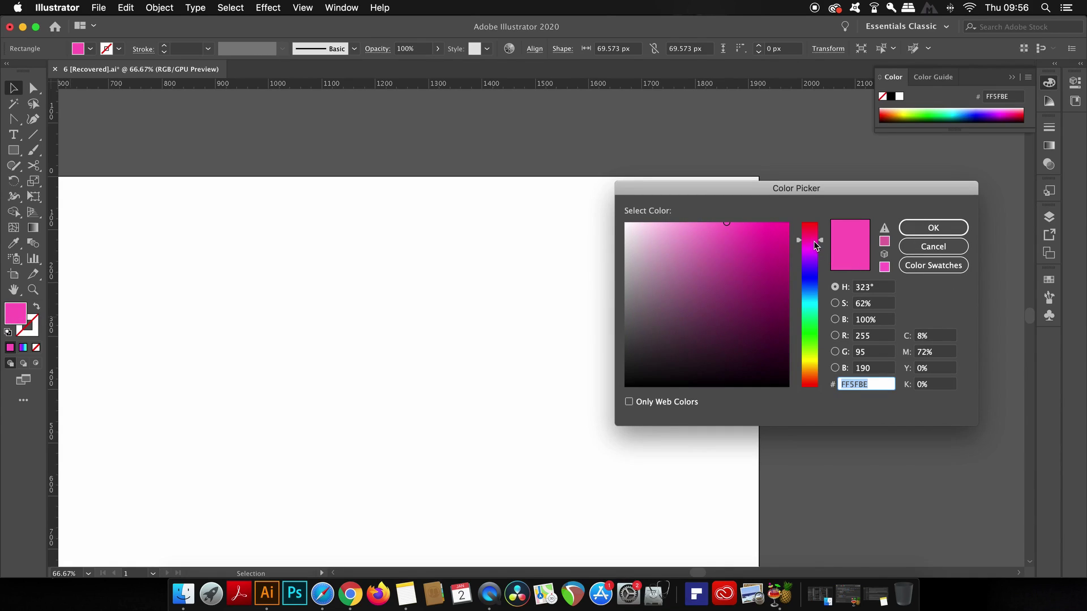
left_click_drag(814, 241, 814, 260)
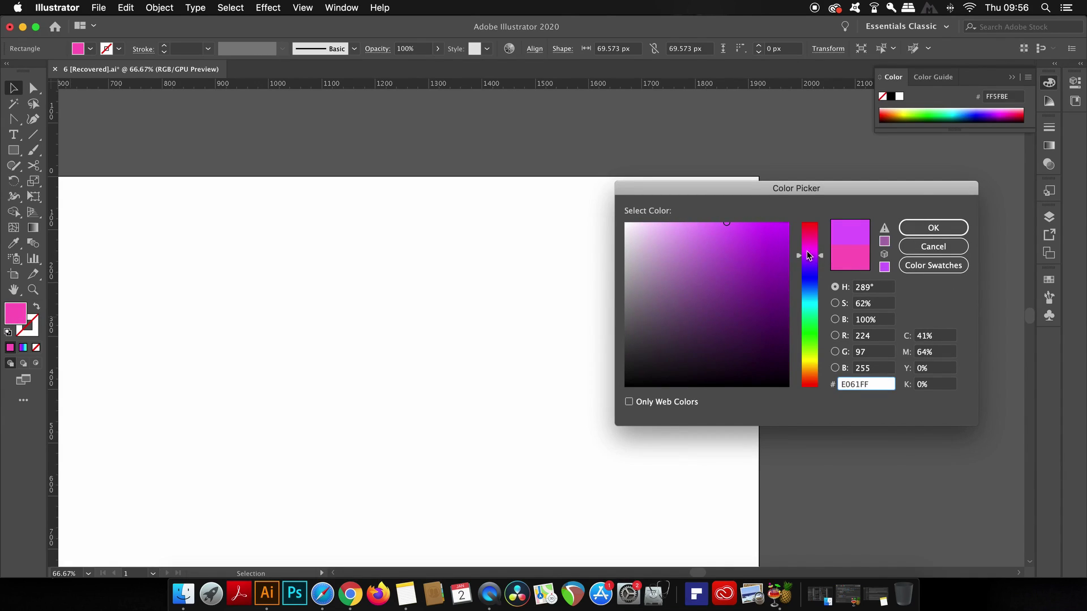
left_click(745, 223)
left_click(927, 228)
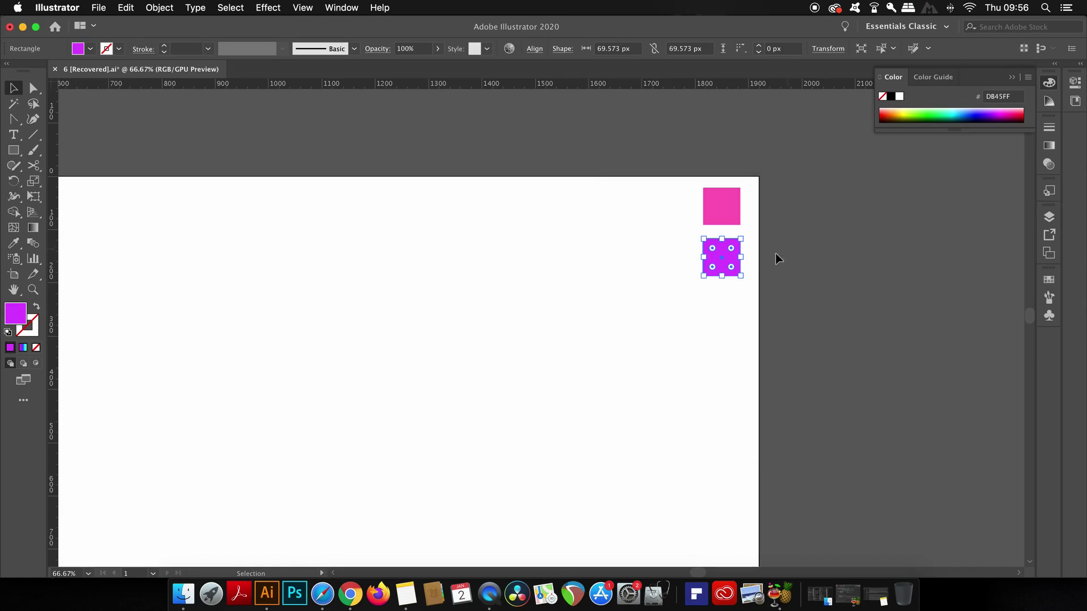
Step: Add further copies below in blue, orange and yellow (#FFEA55) to complete the column
left_click_drag(728, 259, 728, 310)
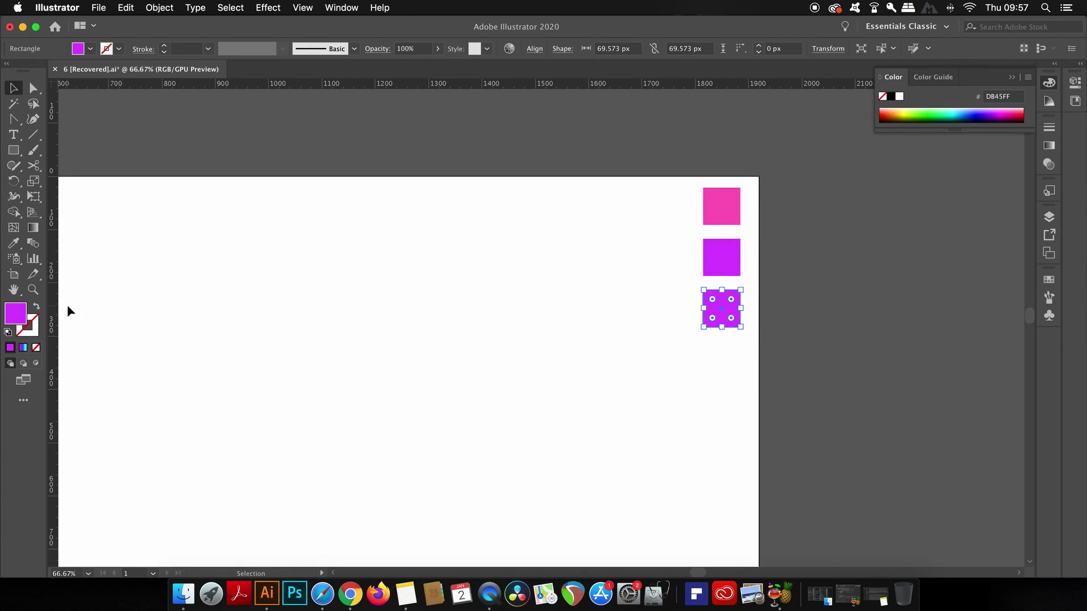
double_click(17, 313)
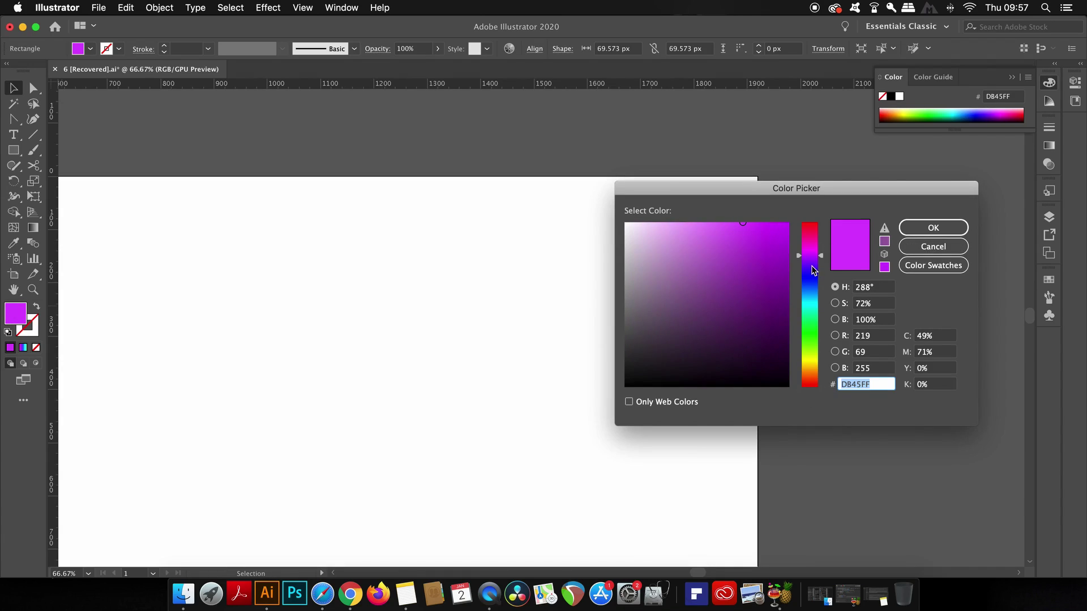
left_click_drag(814, 270, 813, 291)
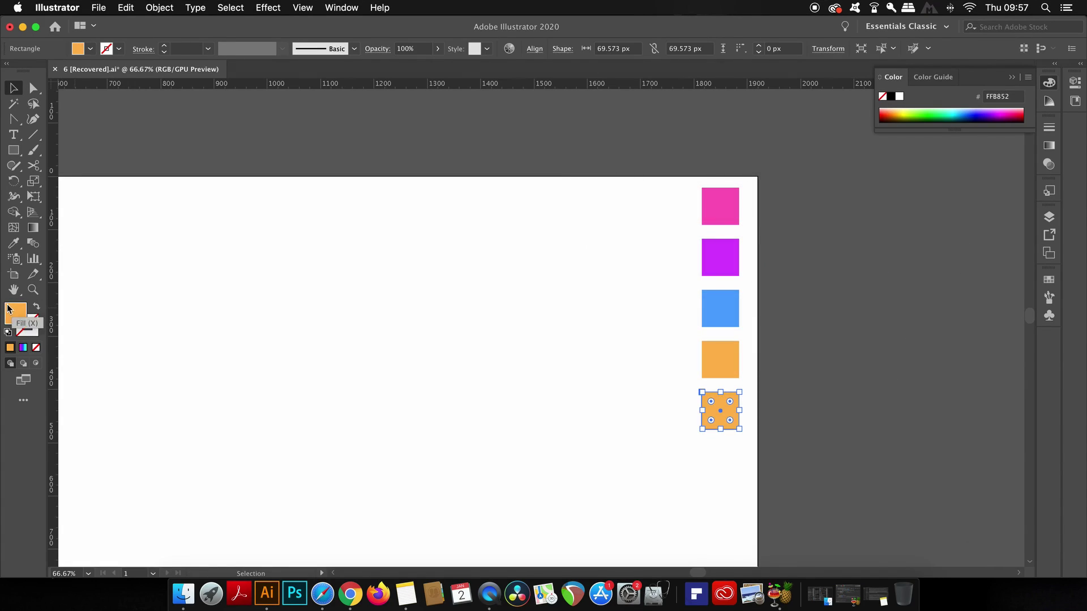
double_click(10, 310)
left_click_drag(810, 371, 810, 364)
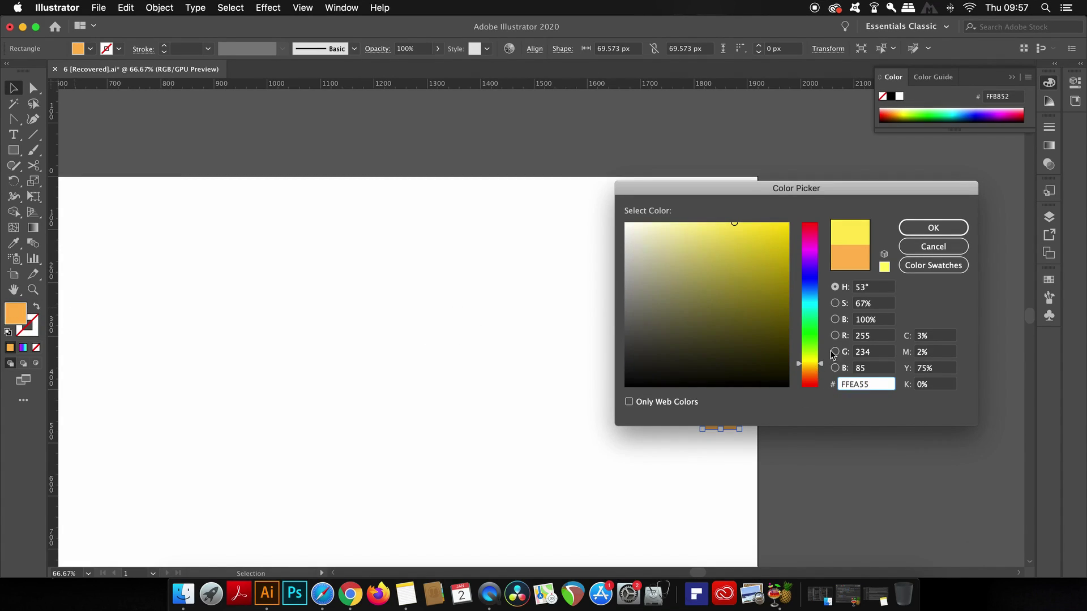
left_click(933, 227)
Step: Collapse the Color panel and show the Swatches panel from the Window menu
left_click(885, 322)
scroll(817, 300, "up", 2)
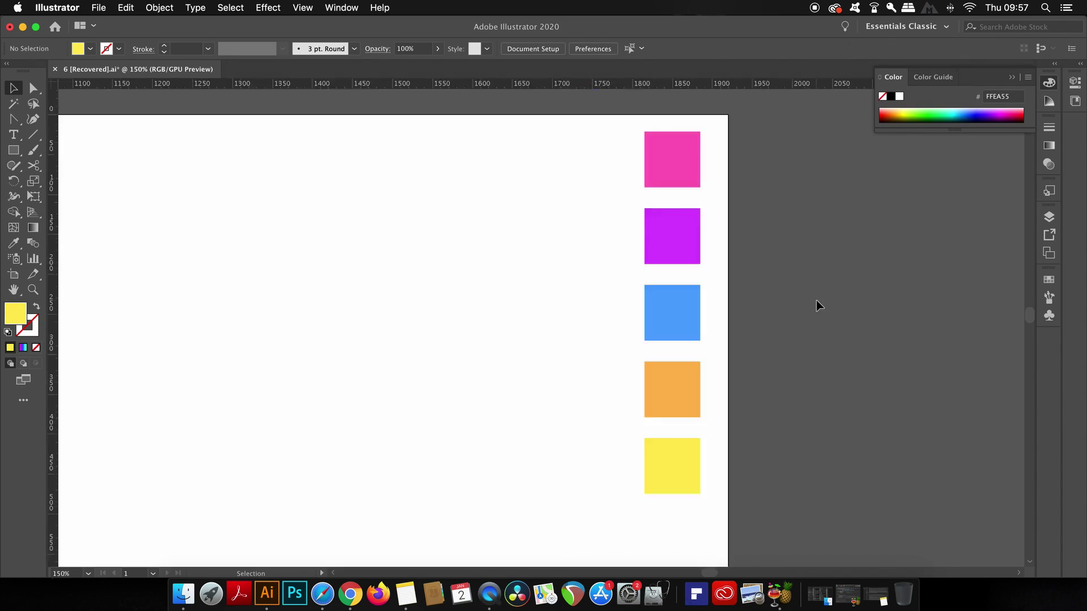
scroll(817, 300, "down", 2)
scroll(816, 305, "down", 1)
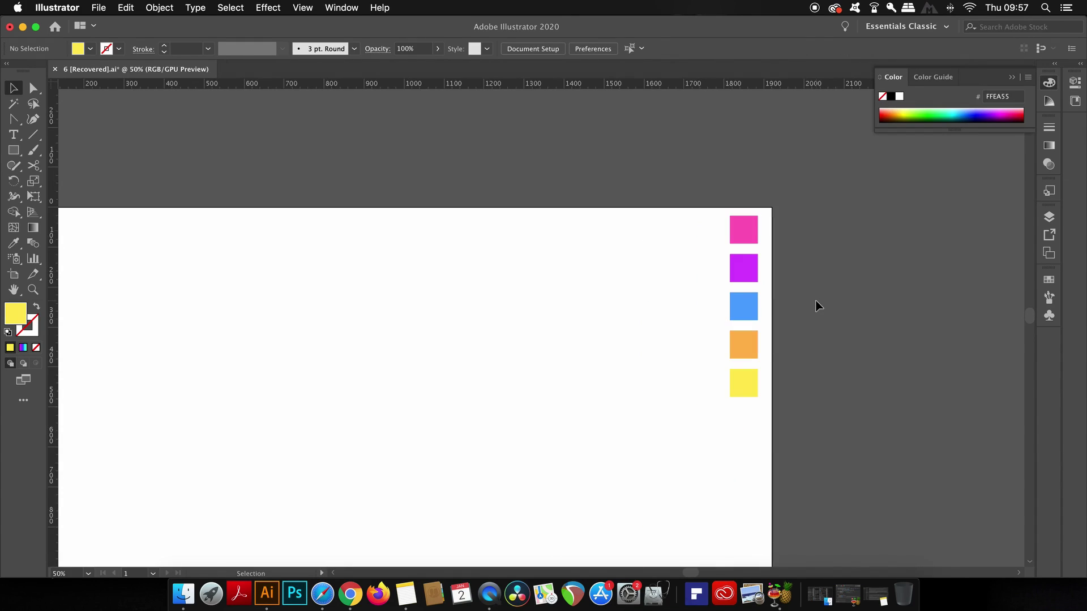
left_click(1015, 77)
left_click(341, 8)
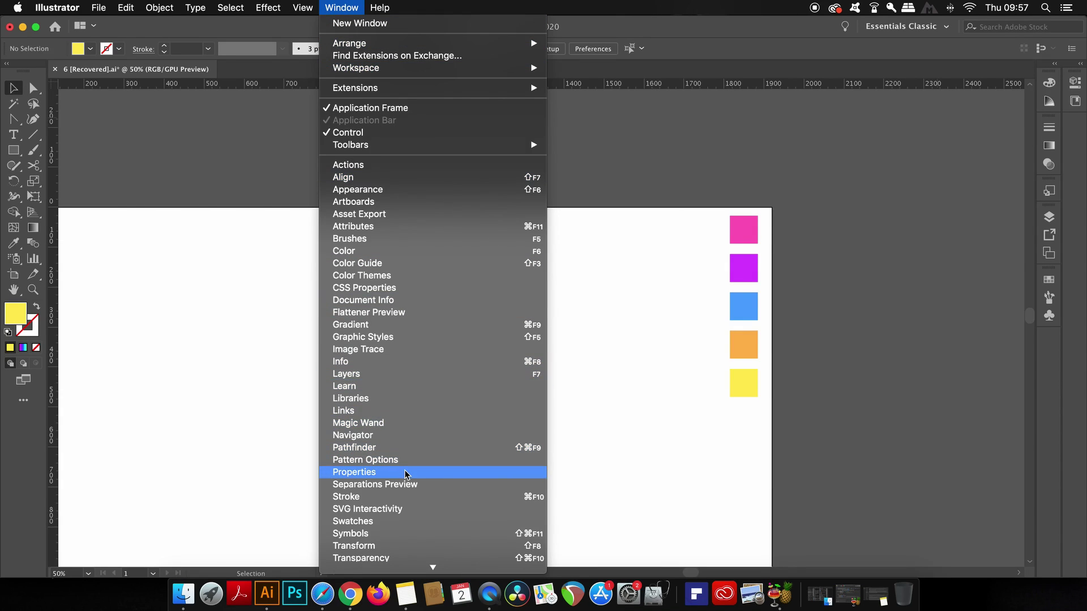
left_click(419, 520)
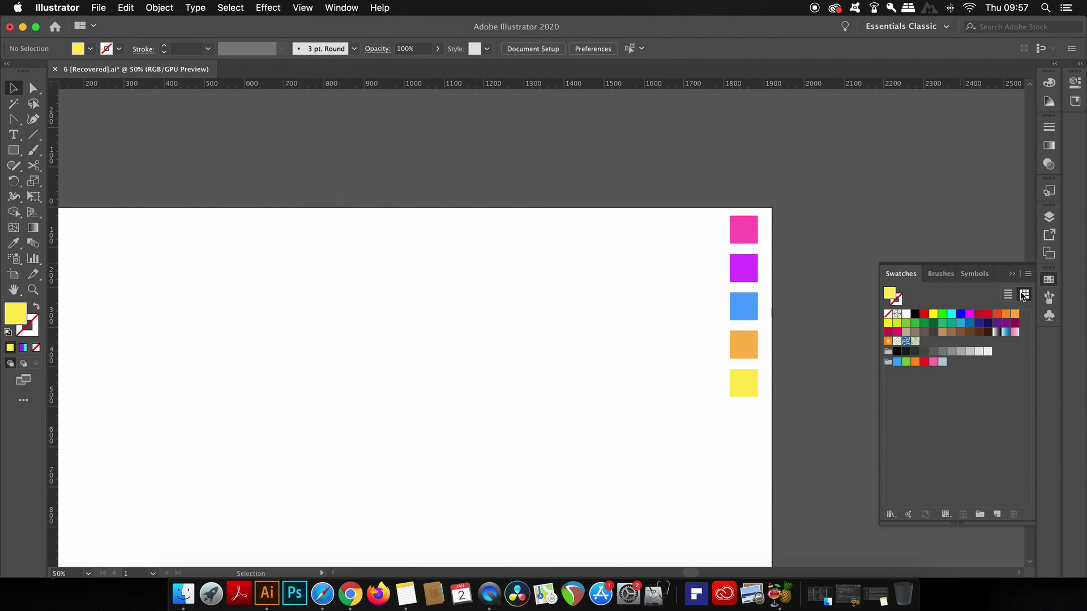
Step: Create a new swatch colour group named 'Brand'
left_click(1028, 274)
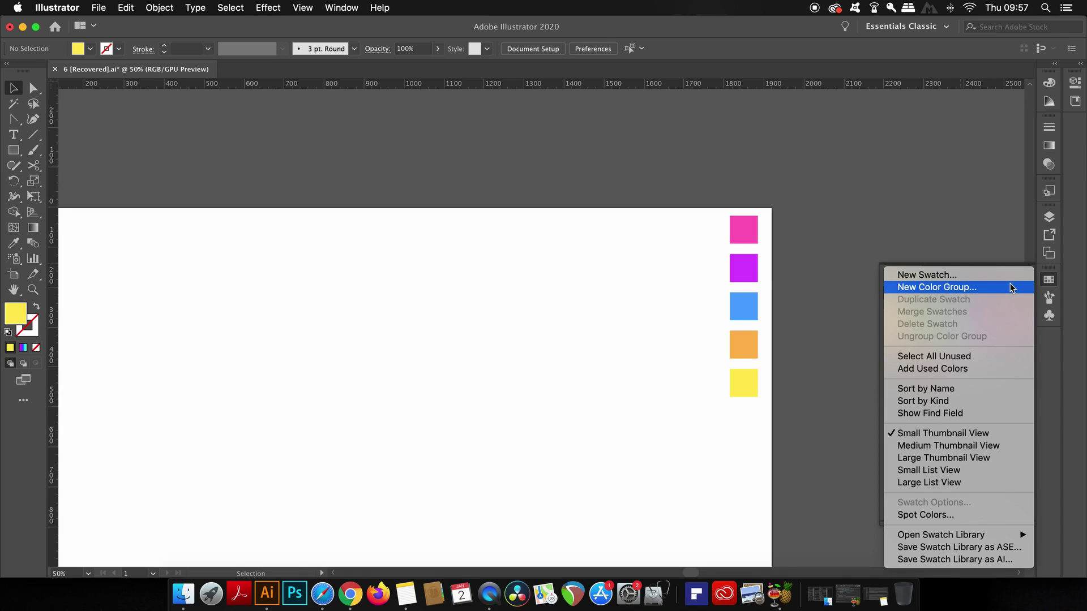
left_click(1012, 288)
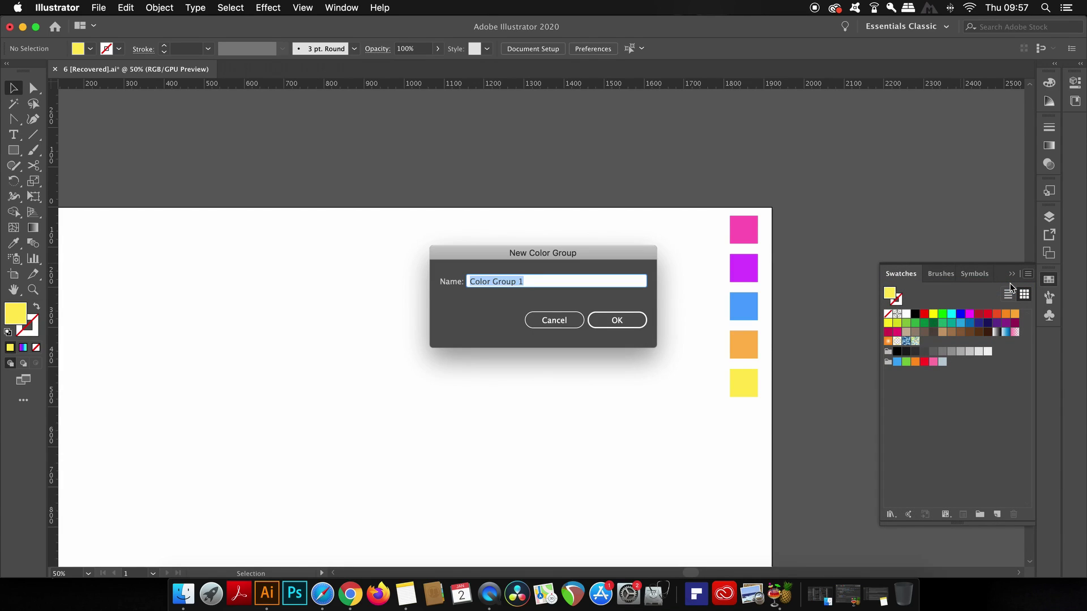
type("Brand")
key("Return")
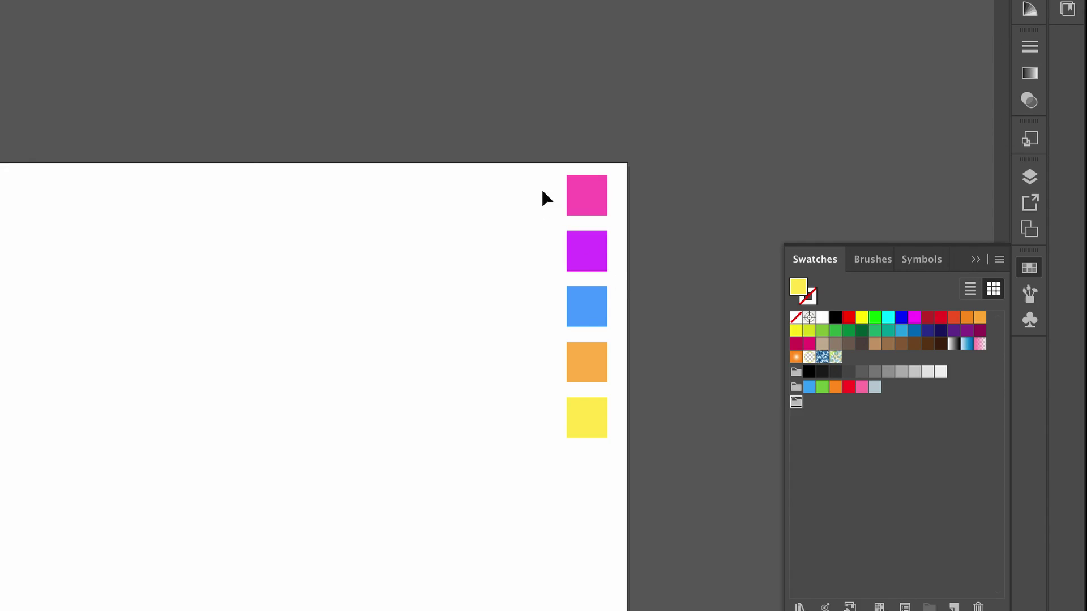
Step: Drag the square colours into the Brand group, then select all five squares
left_click(594, 194)
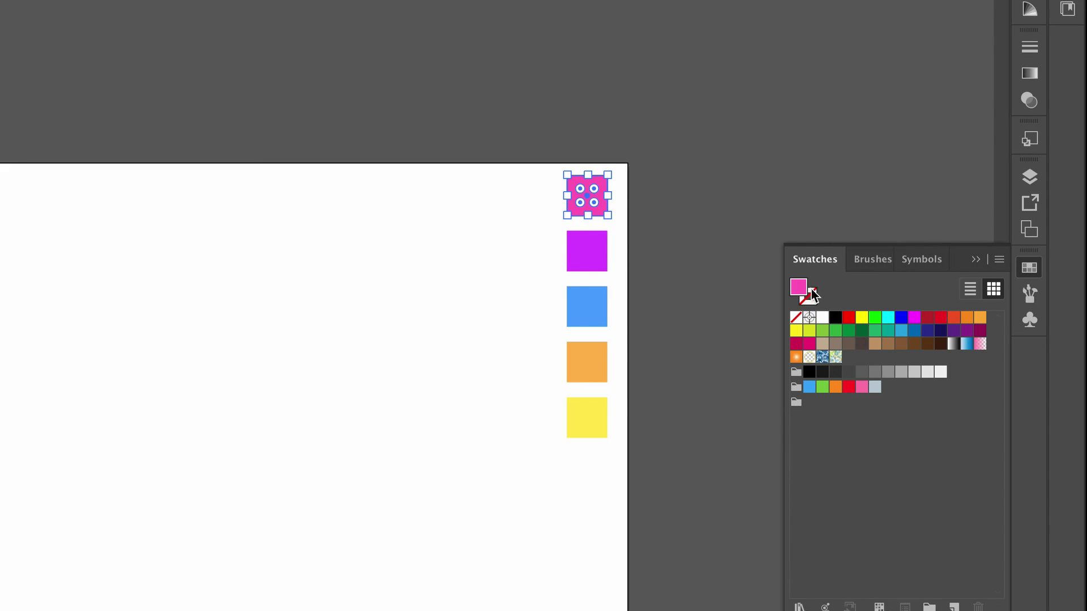
left_click_drag(812, 291, 810, 403)
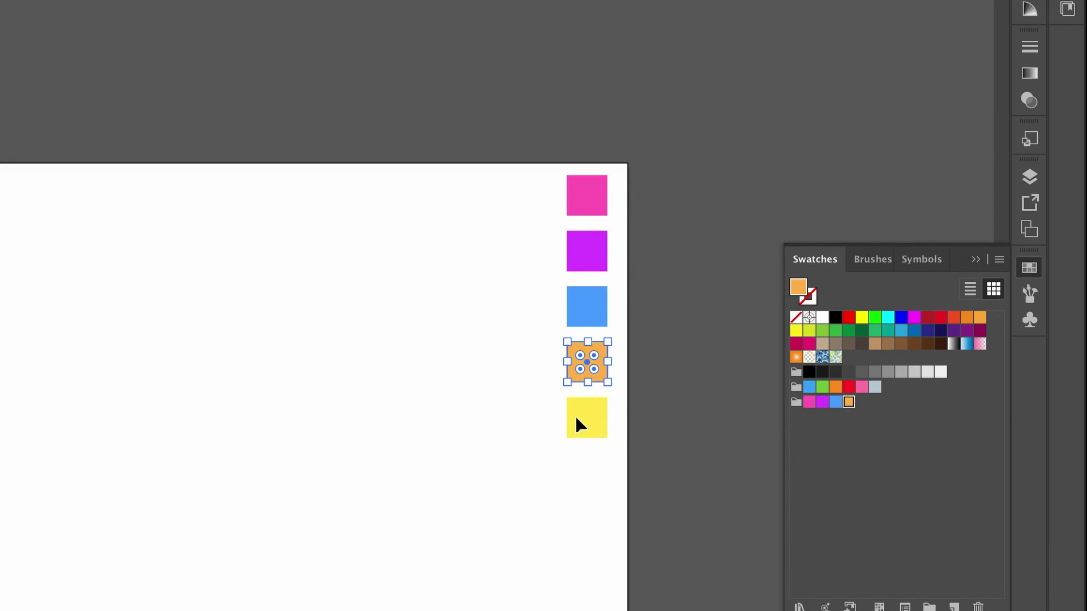
left_click(579, 426)
left_click_drag(804, 292, 860, 409)
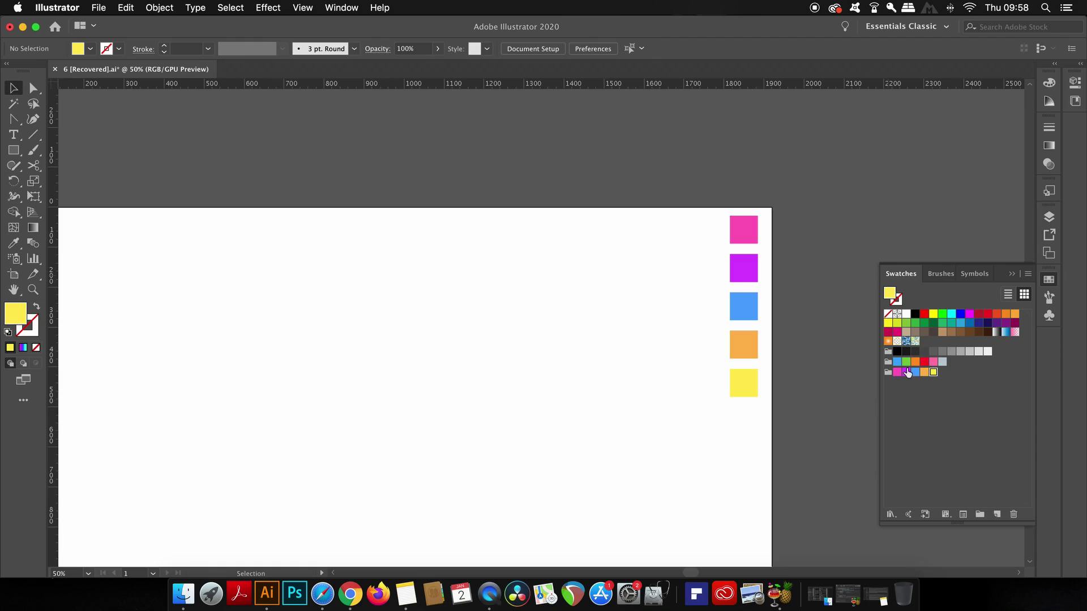
left_click_drag(661, 219, 793, 429)
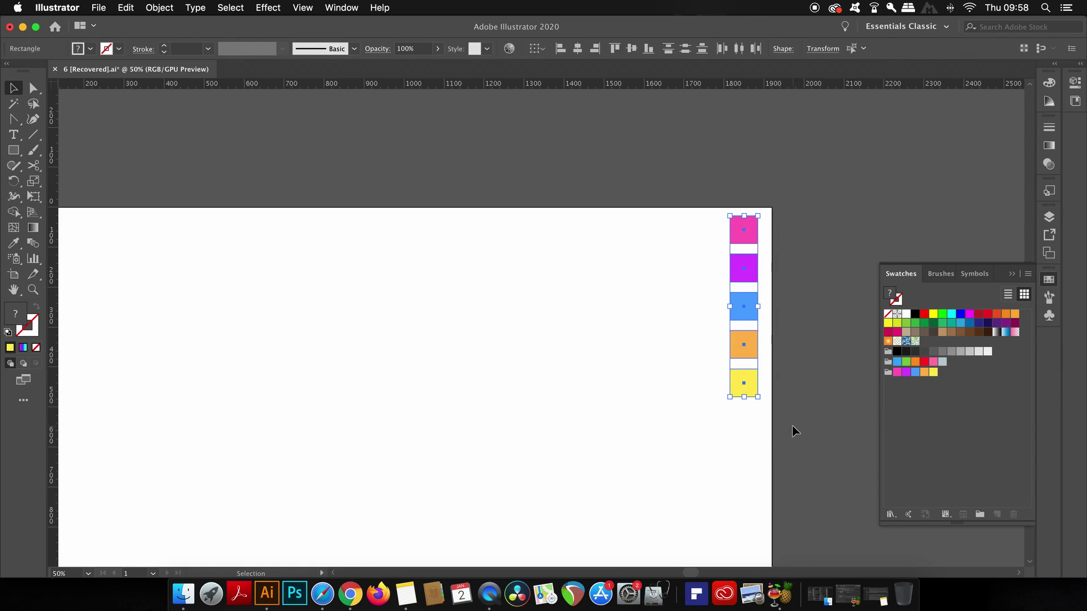
Step: Delete the colour squares and set a dark grey stroke with no fill
key("Delete")
key("super+minus")
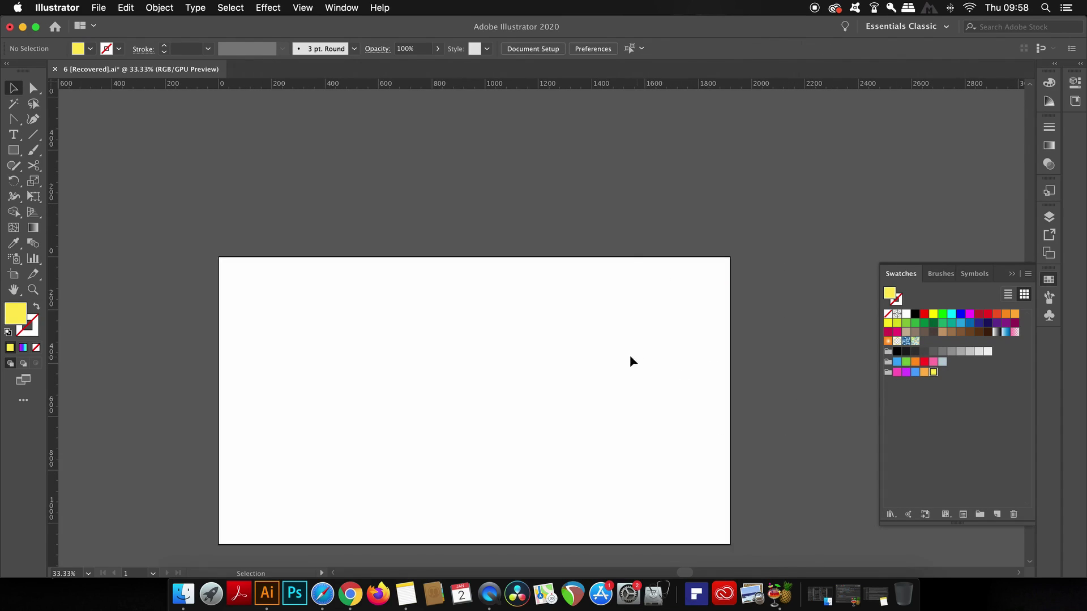
left_click_drag(630, 355, 671, 328)
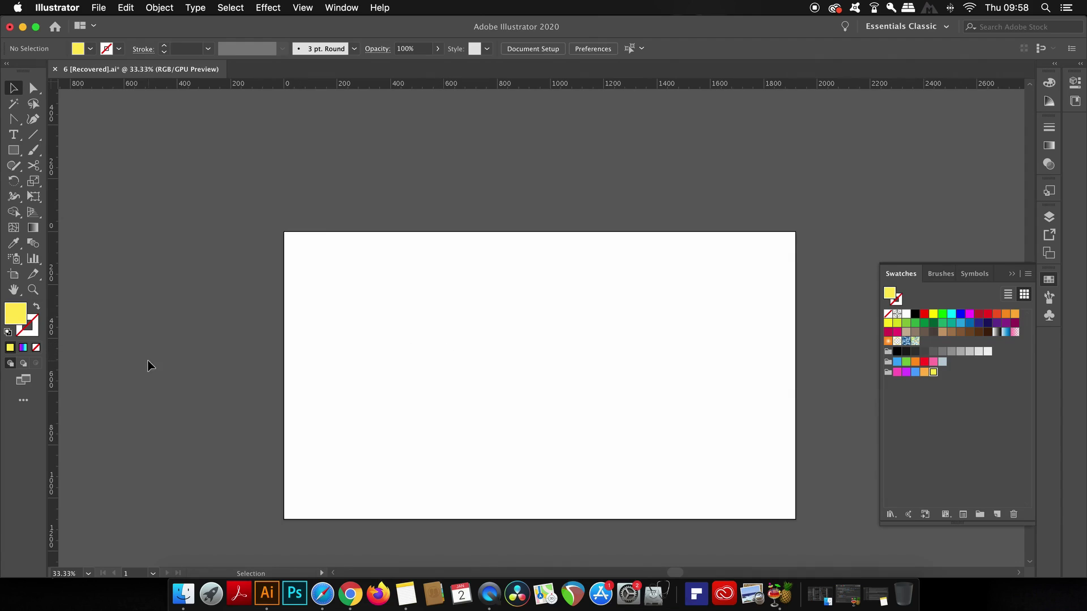
double_click(16, 318)
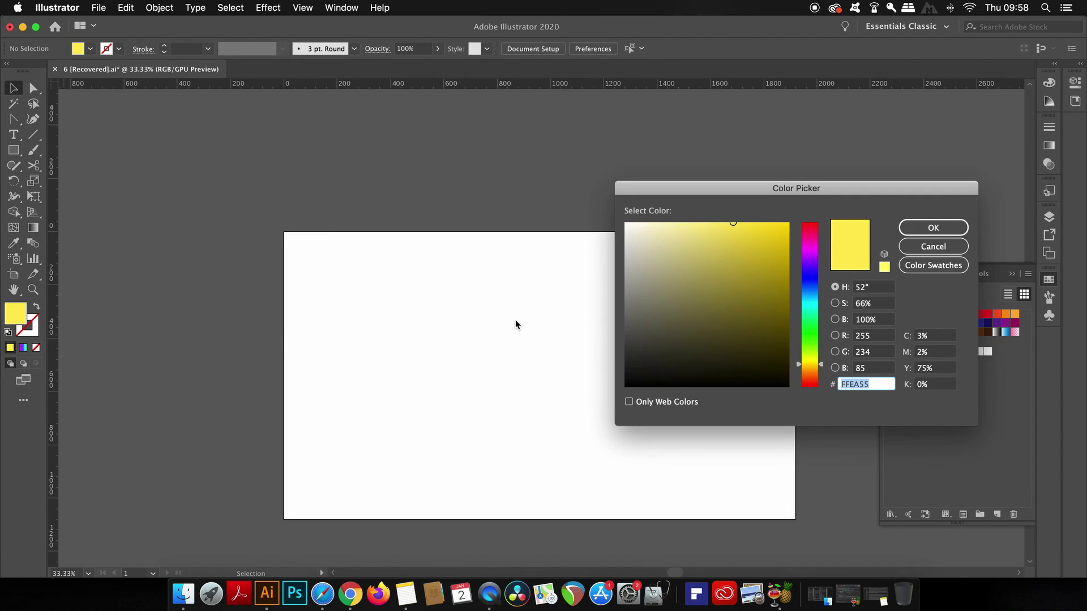
left_click(622, 321)
key("Return")
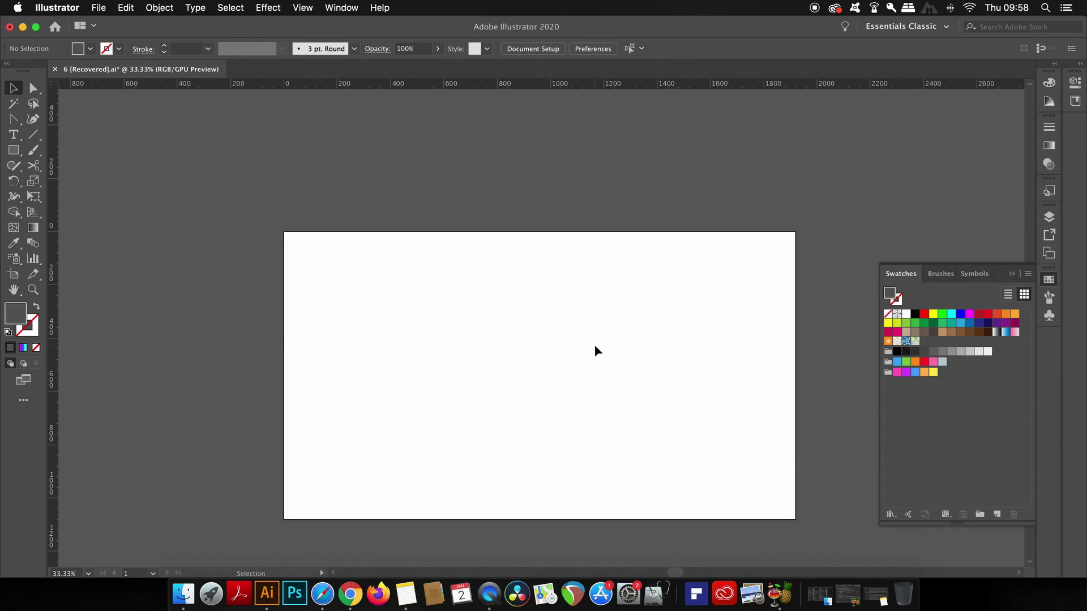
key("shift")
key("shift+x")
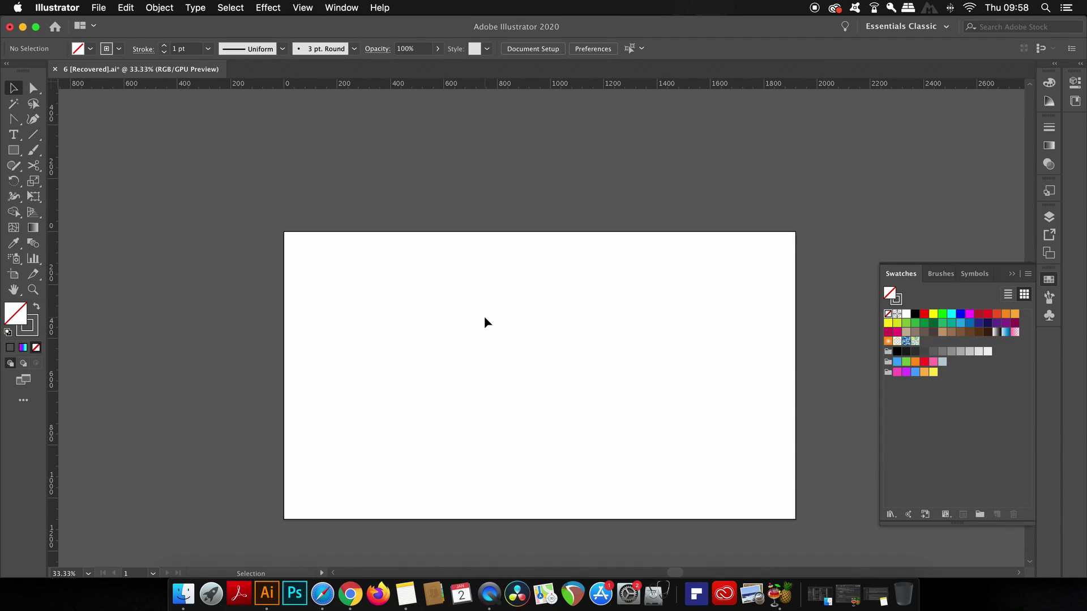
Step: Draw a large grey-outlined circle about 653 px across in the artboard's centre
key("l")
left_click_drag(420, 281, 592, 426)
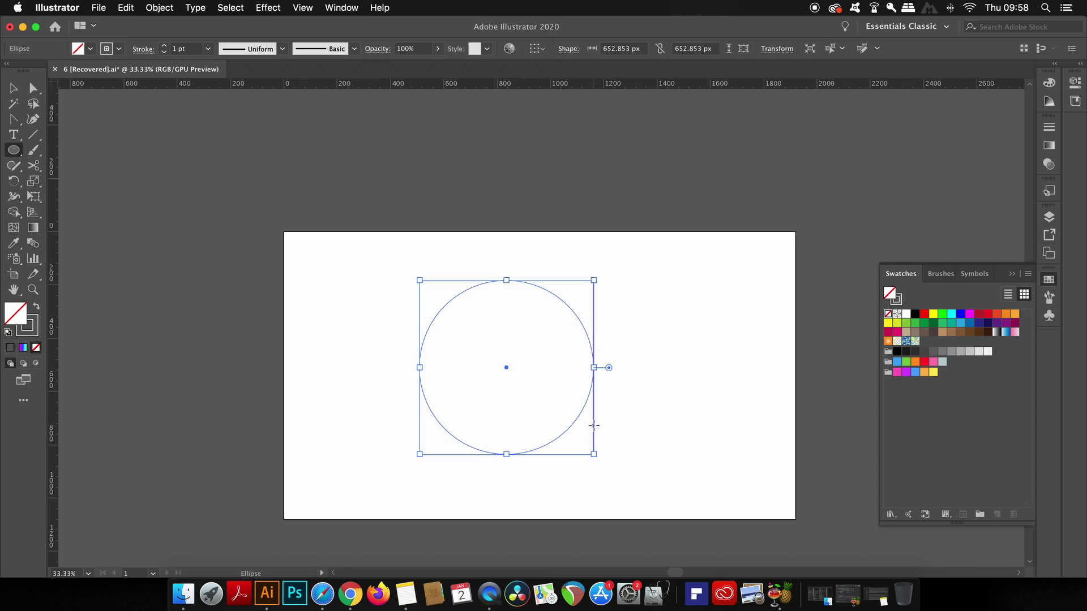
key("v")
left_click(682, 314)
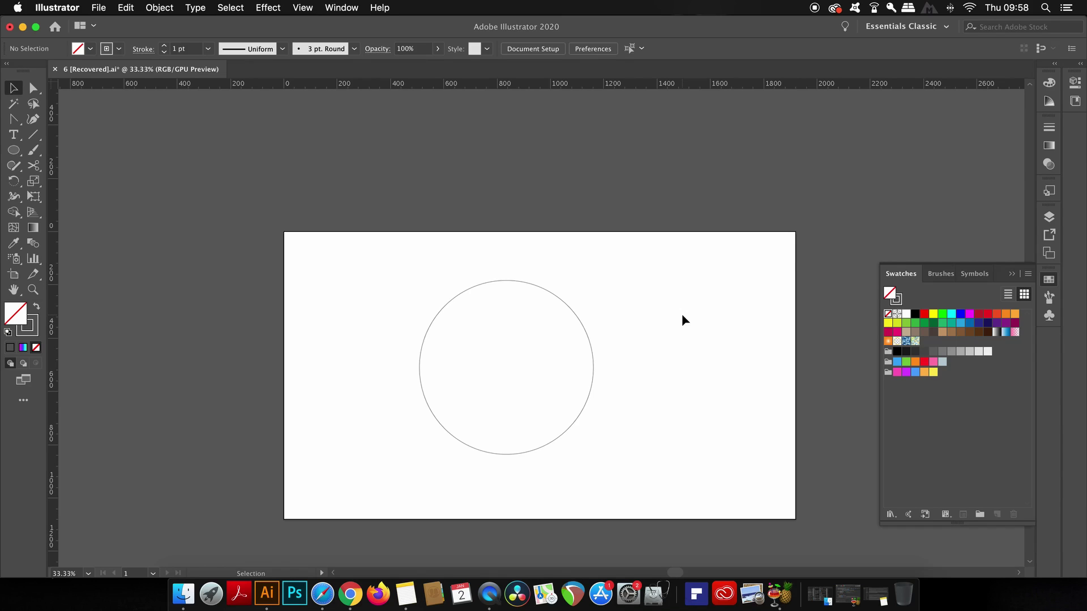
Step: Cut the circle with Scissors at its top and upper-right edge, then delete that arc
left_click(573, 313)
scroll(524, 312, "up", 1)
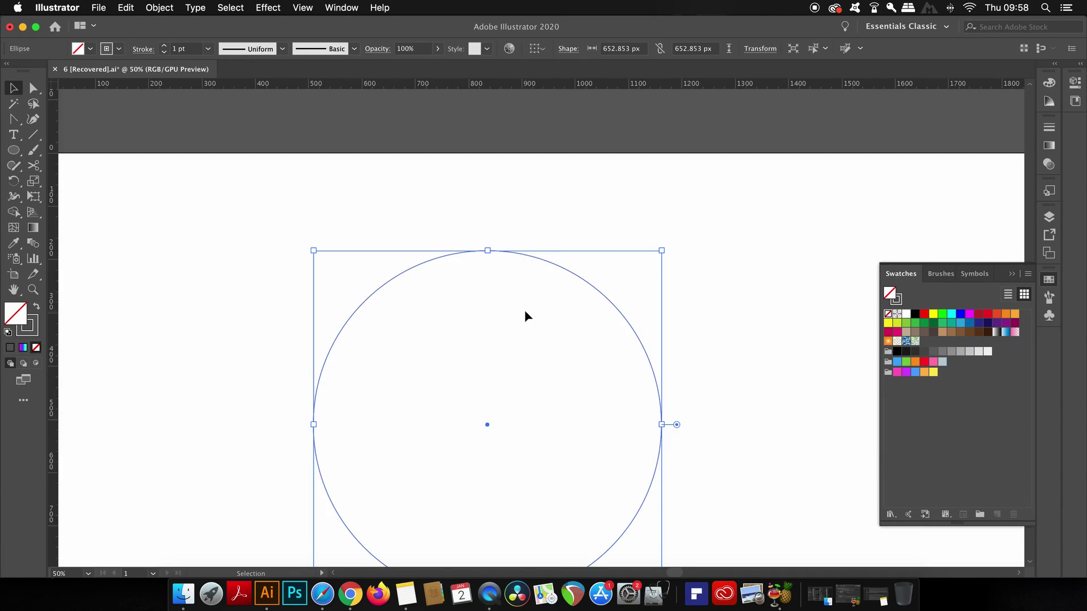
key("c")
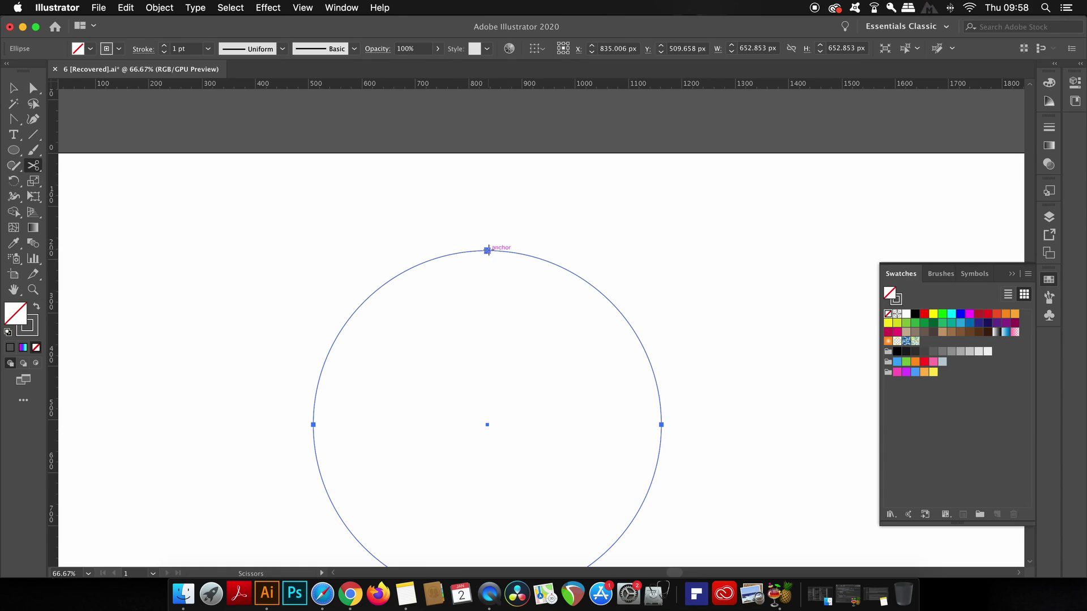
left_click(488, 249)
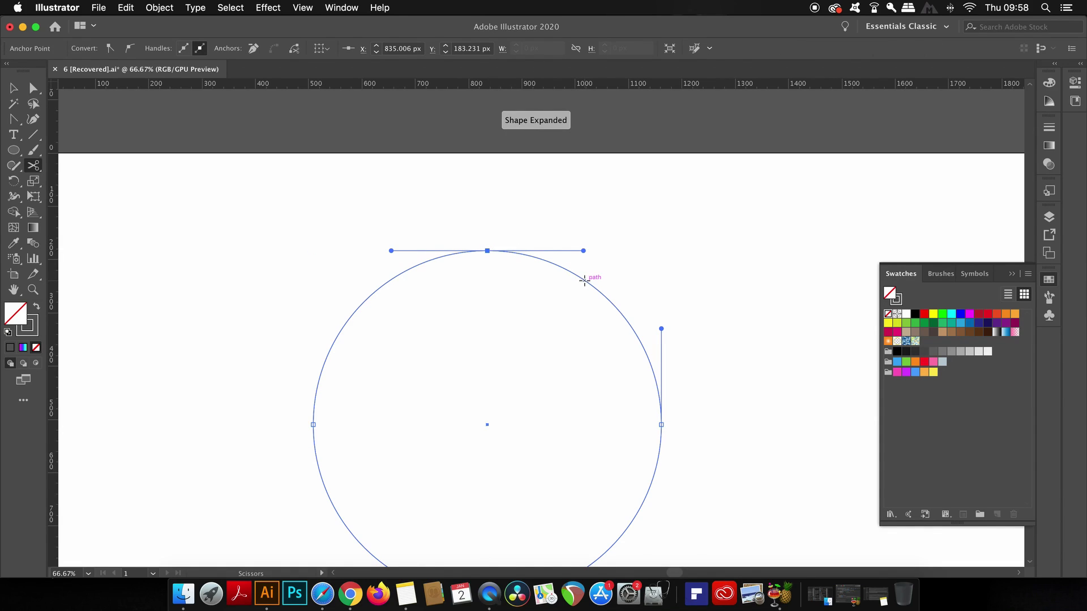
left_click(590, 282)
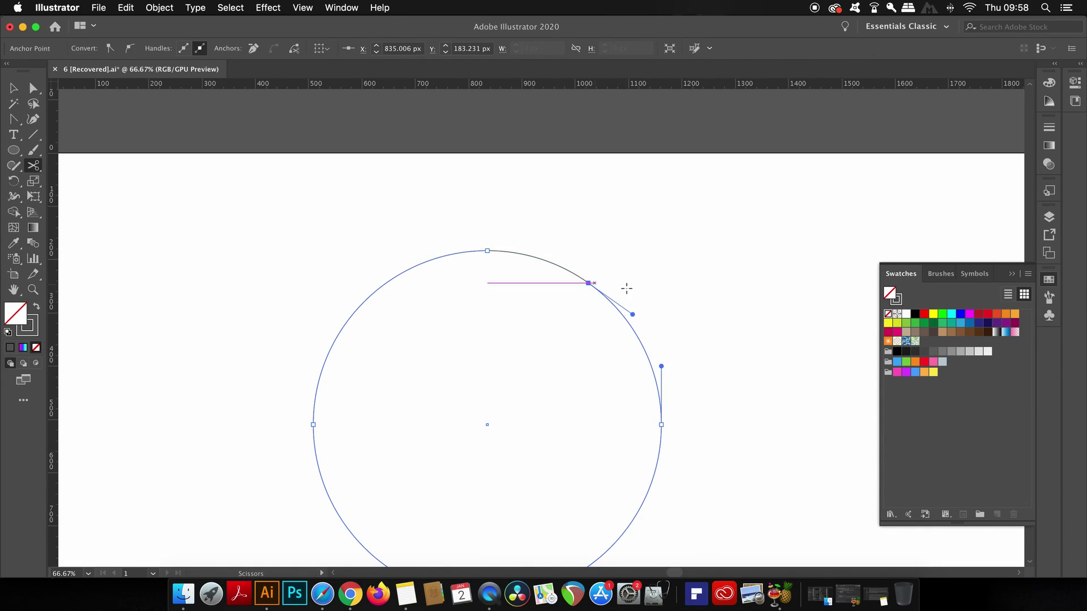
key("v")
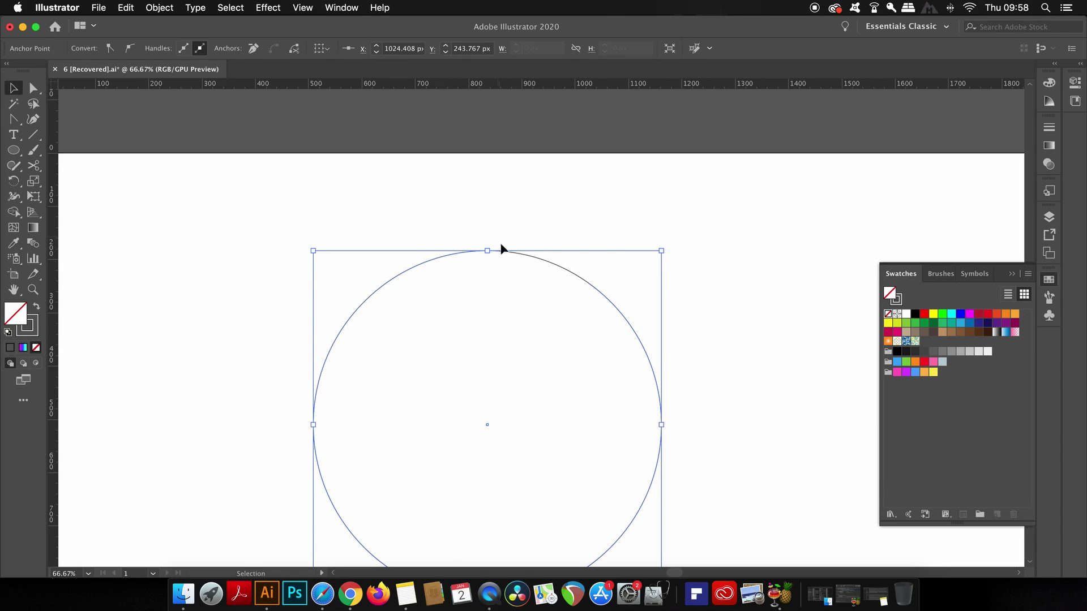
left_click(544, 261)
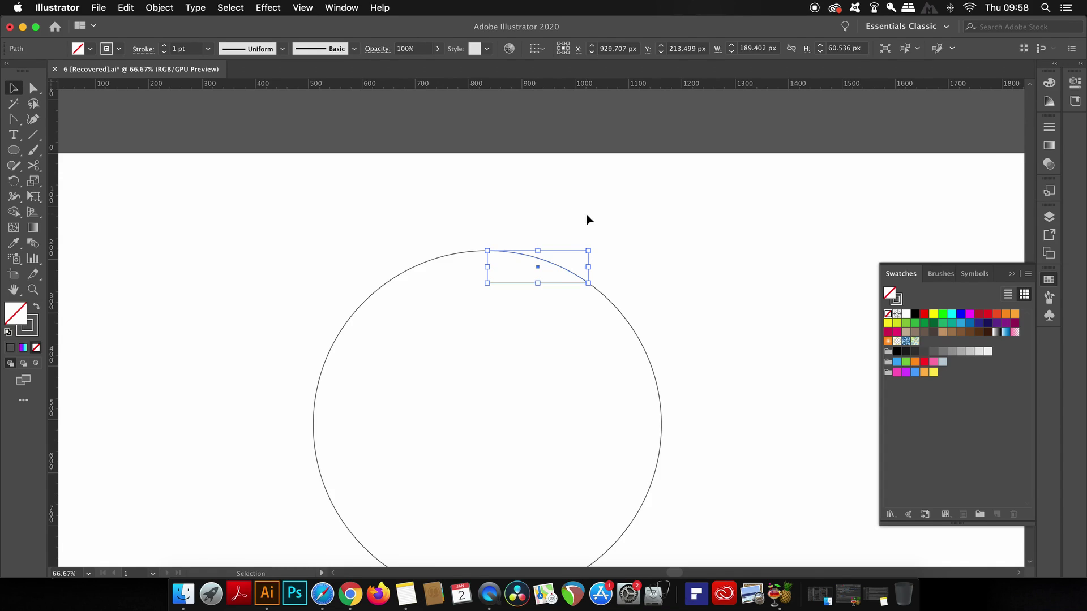
key("Delete")
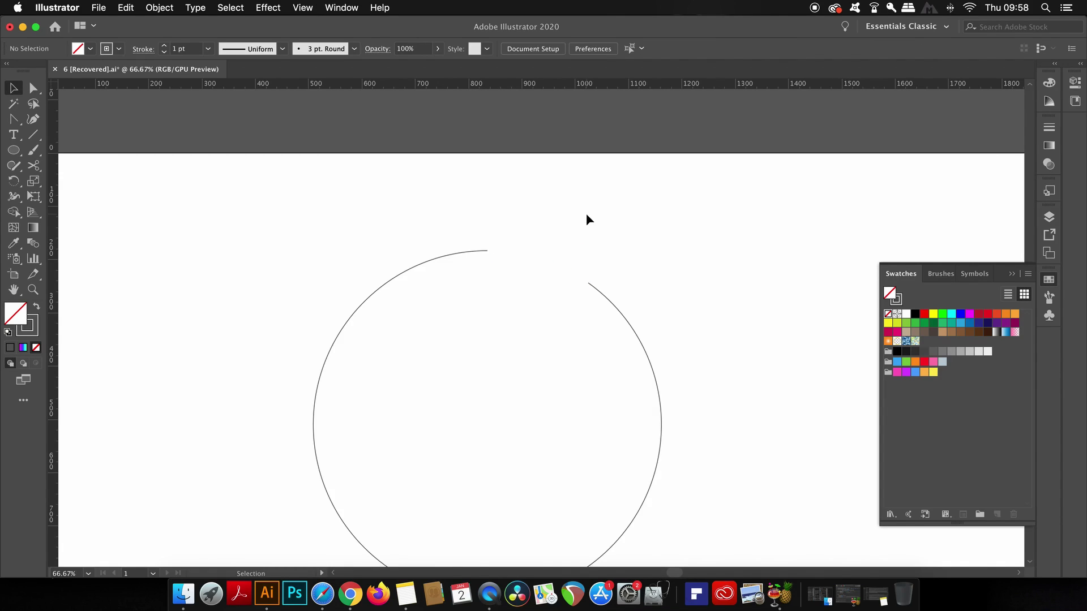
Step: Draw a dark grey filled circle about 109 px across near the artboard's top-right
scroll(566, 299, "down", 2)
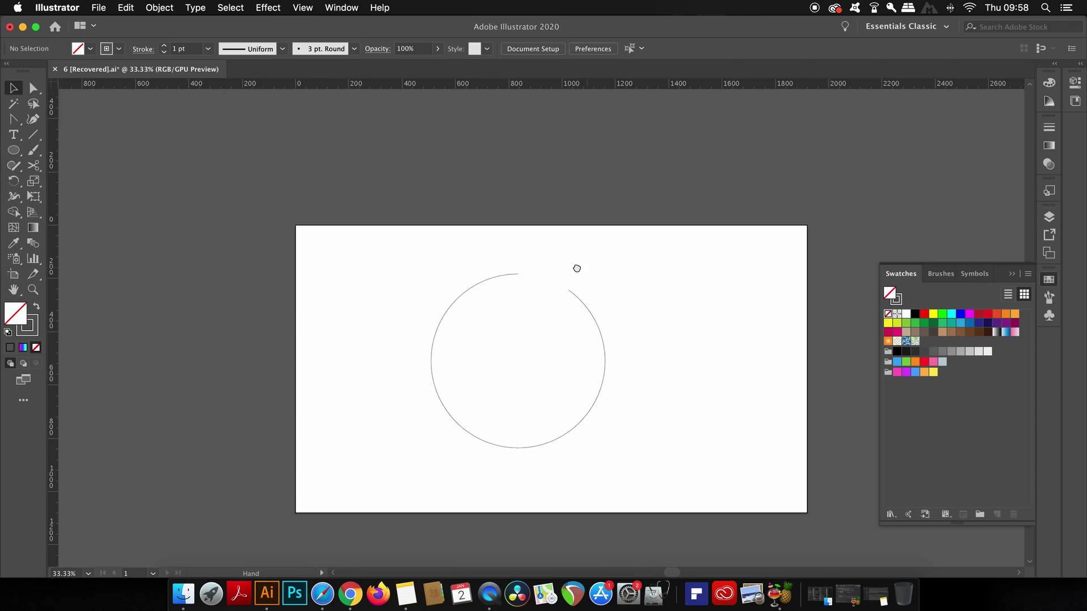
left_click_drag(576, 269, 527, 262)
key("l")
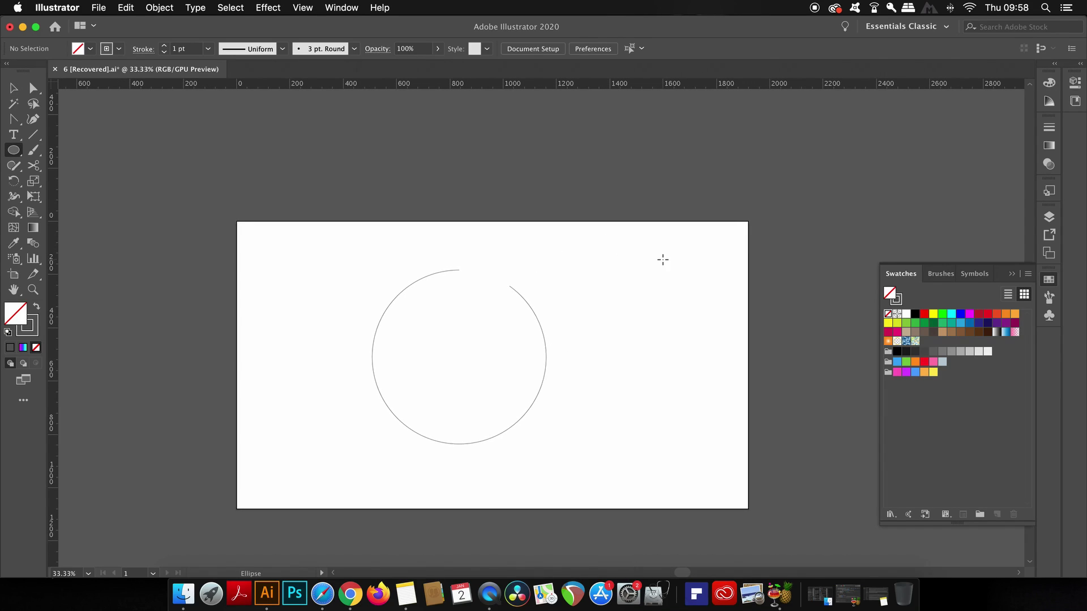
key("shift+x")
mouse_move(647, 262)
left_mouse_down()
mouse_move(650, 253)
mouse_move(636, 249)
mouse_move(654, 276)
left_mouse_up()
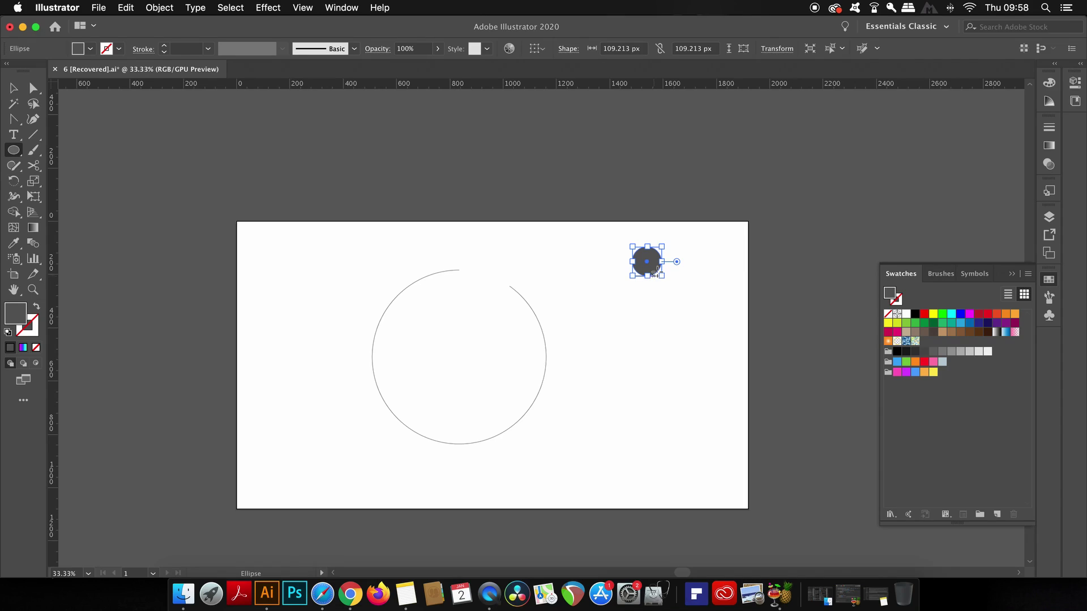
key("v")
scroll(669, 267, "up", 5)
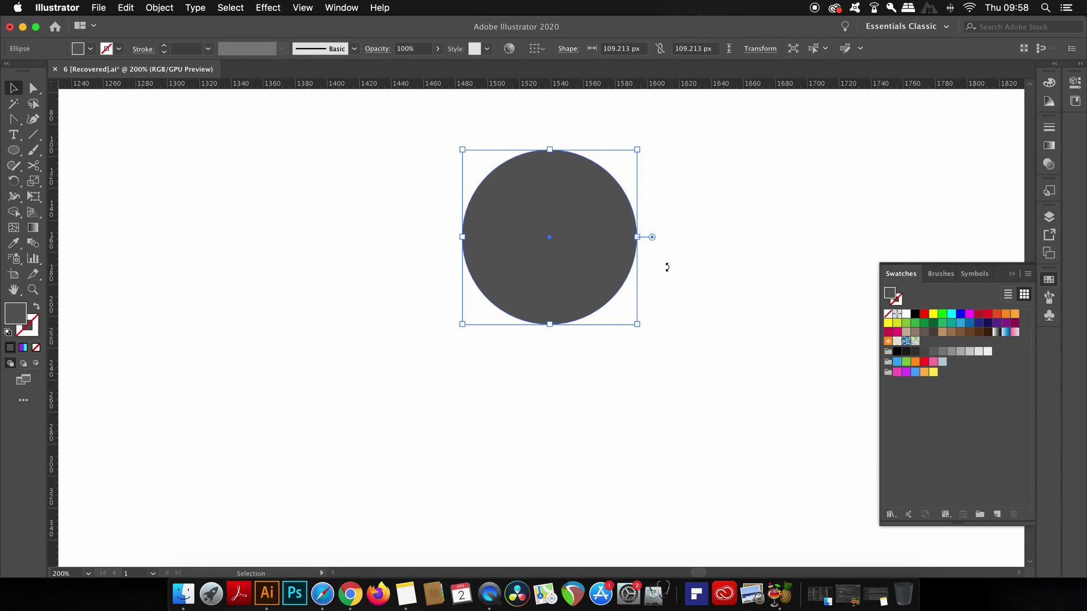
scroll(667, 266, "down", 2)
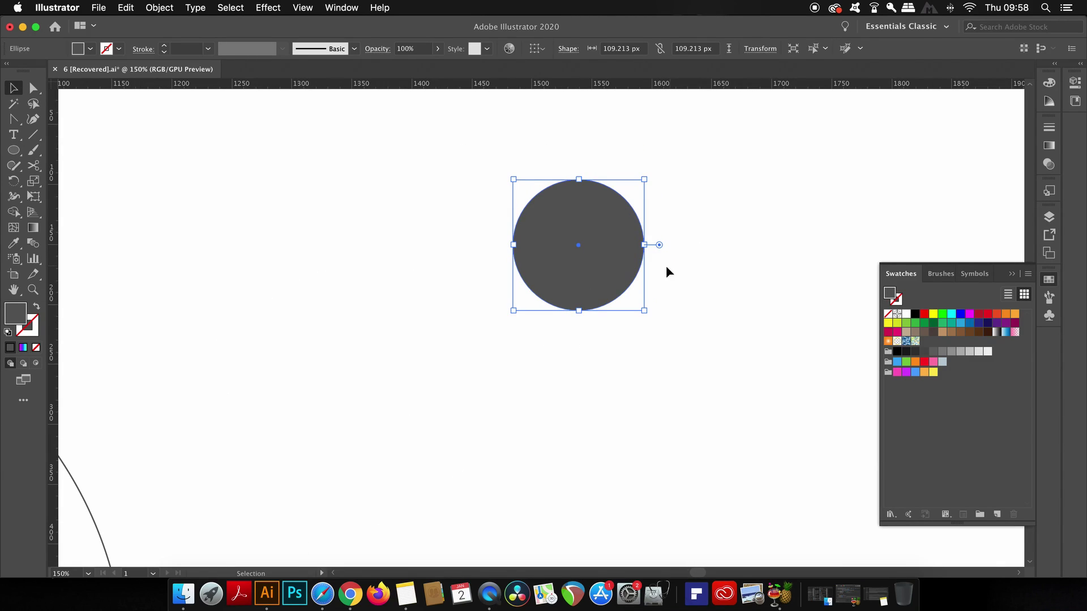
Step: Apply a gradient fill to the small circle and adjust its stops
left_click(25, 349)
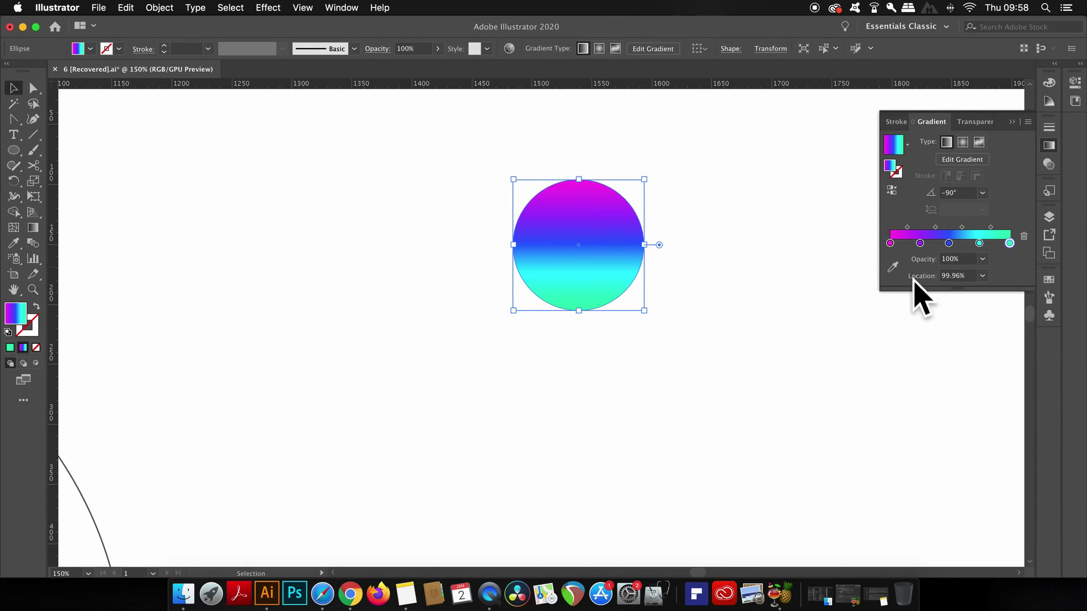
left_click(907, 245)
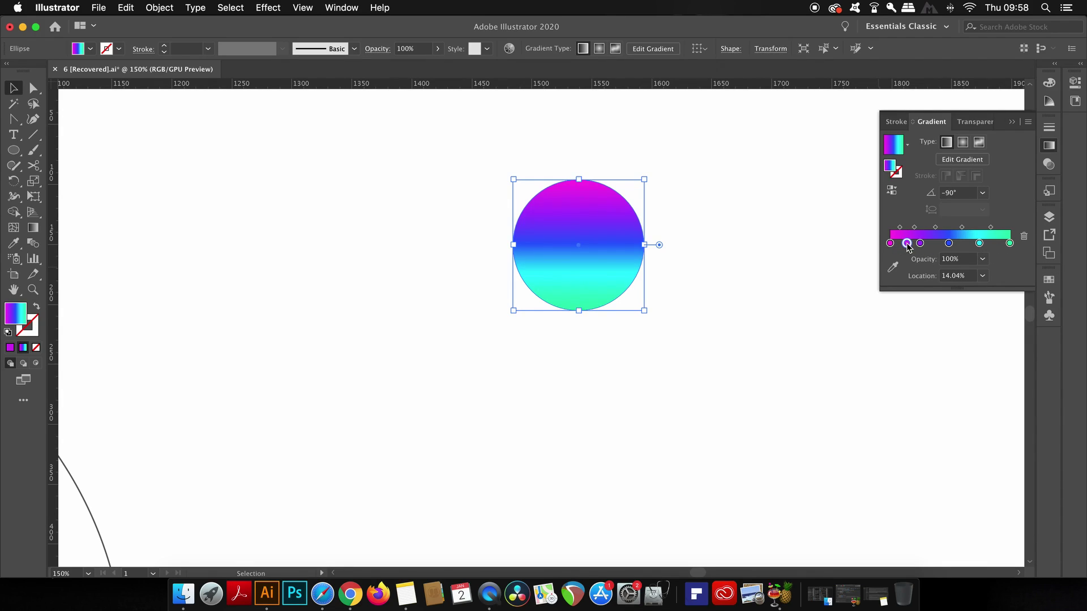
left_click_drag(908, 245, 911, 263)
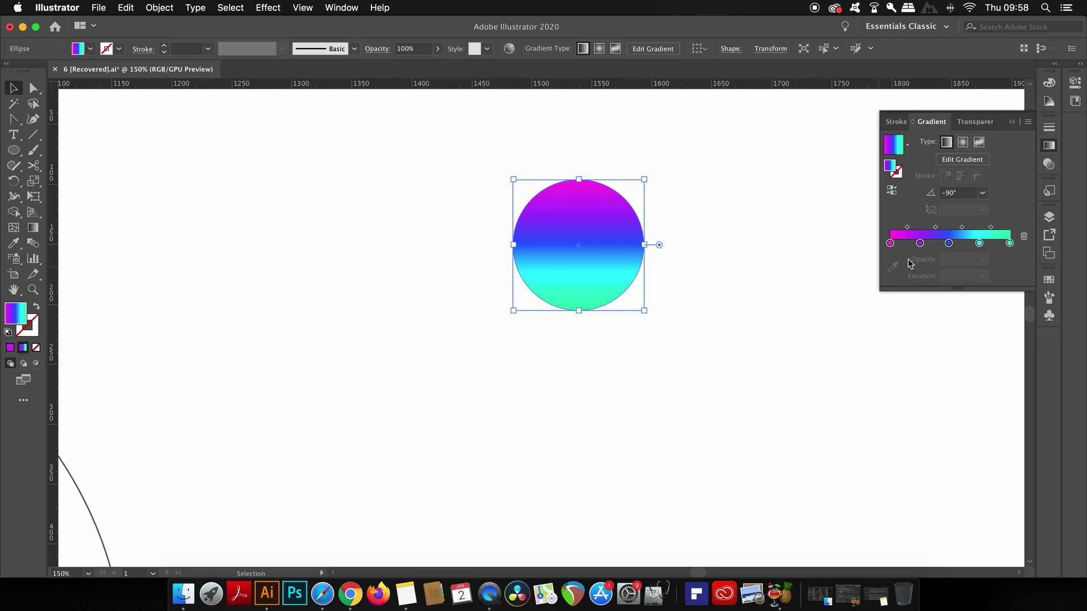
left_click(890, 244)
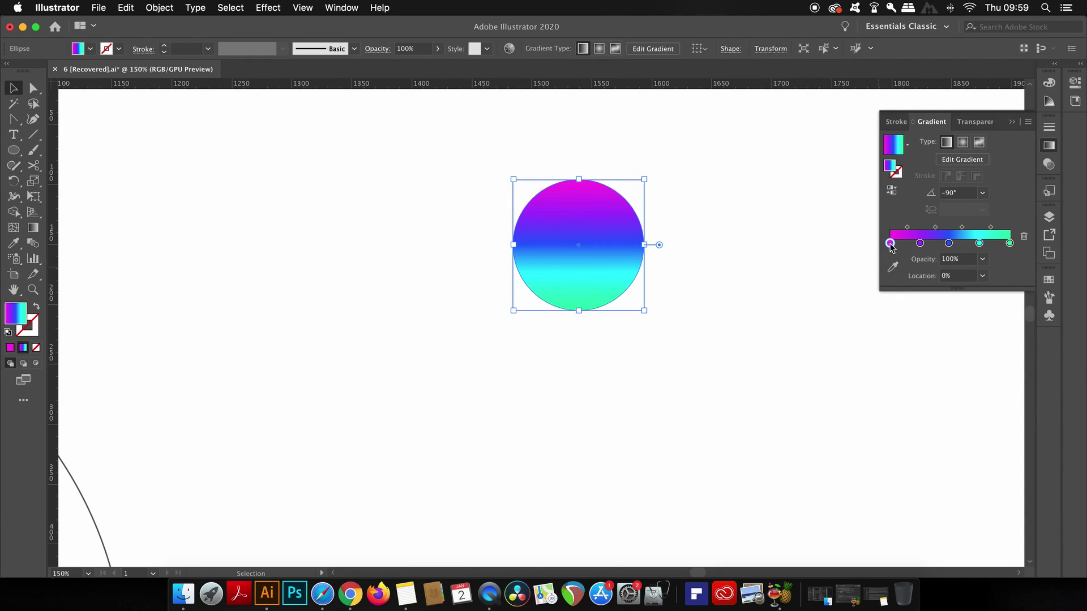
Step: Colour the five gradient stops pink, purple, blue, orange and yellow
double_click(890, 244)
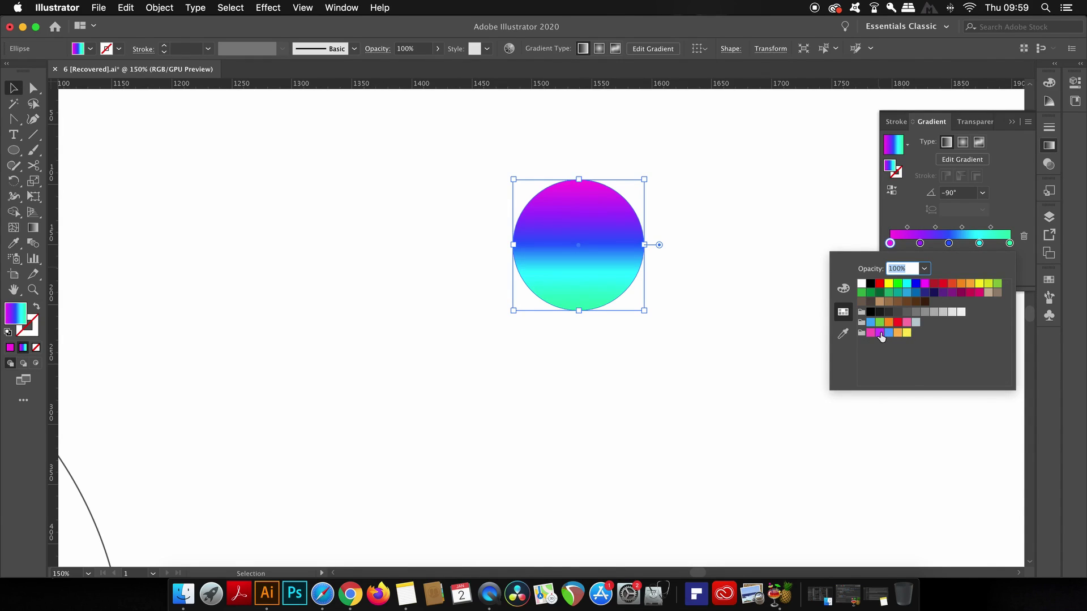
left_click(871, 333)
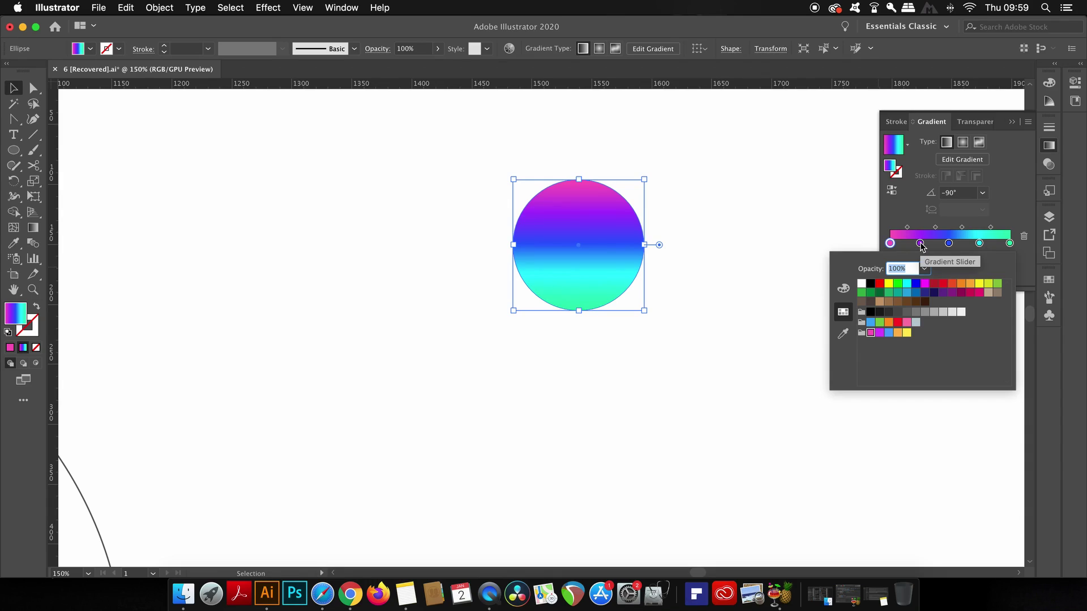
double_click(920, 244)
left_click(880, 333)
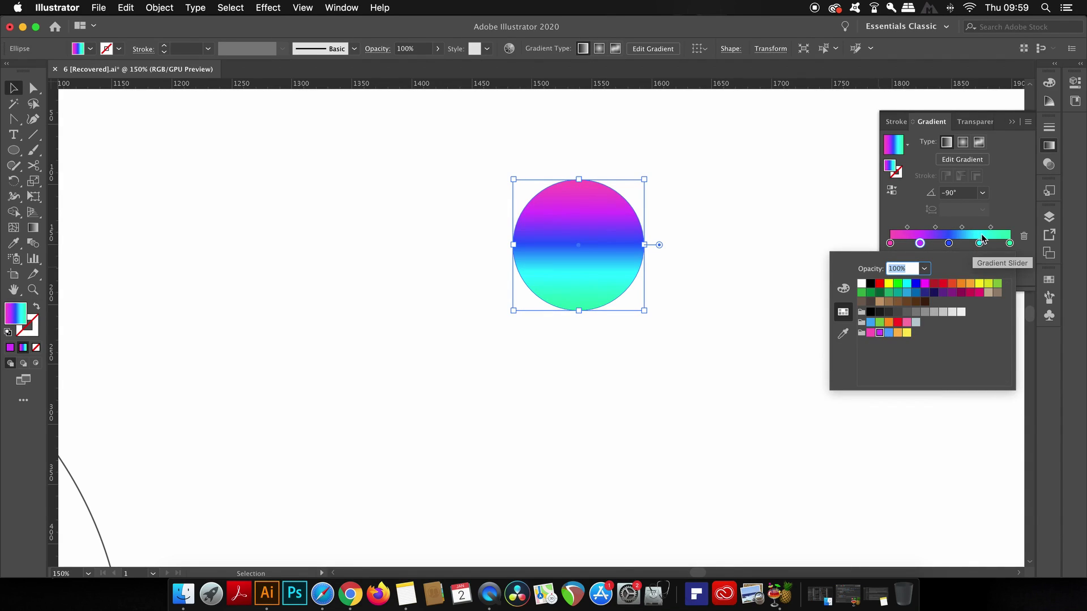
double_click(949, 243)
left_click(888, 333)
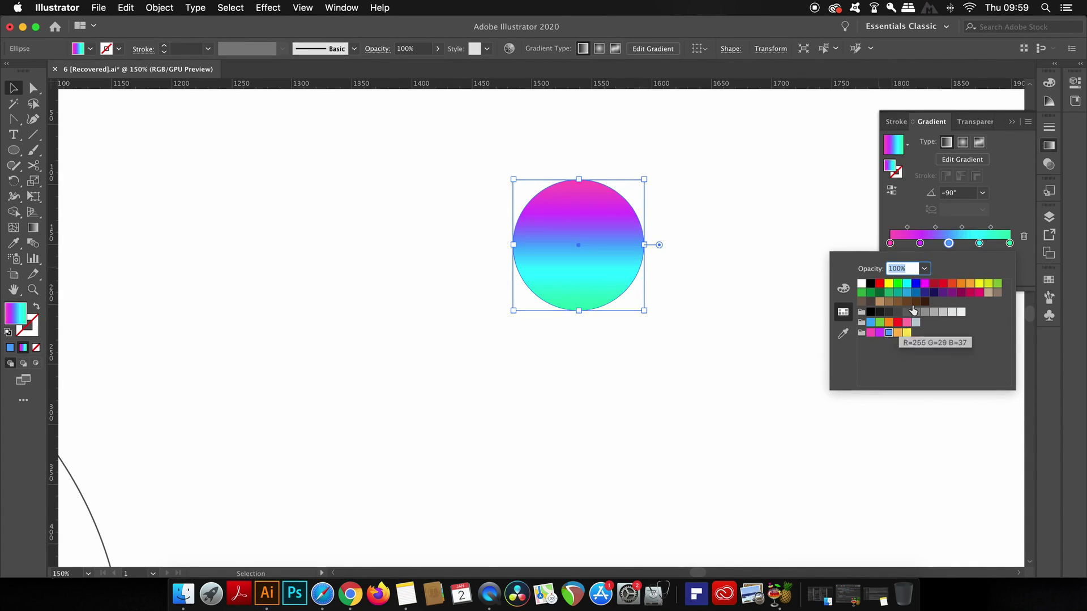
double_click(979, 244)
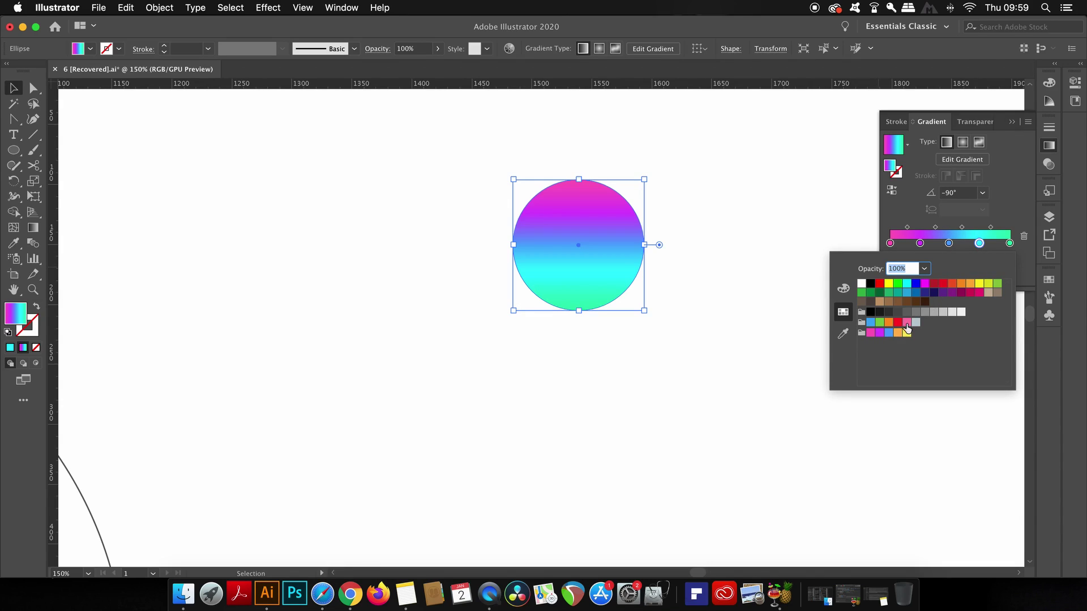
left_click(898, 333)
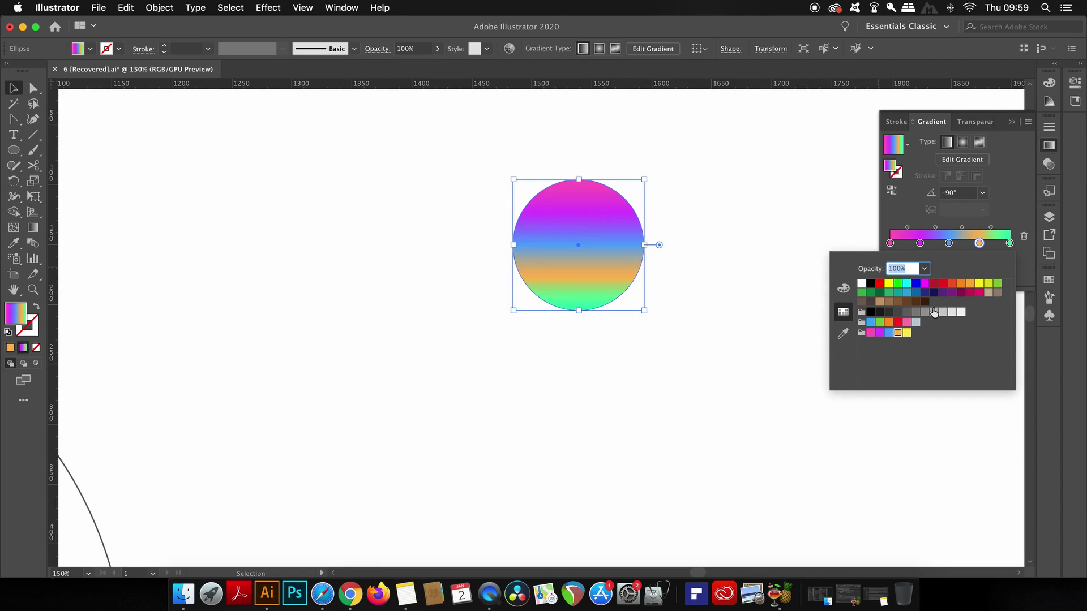
double_click(1009, 243)
left_click(907, 333)
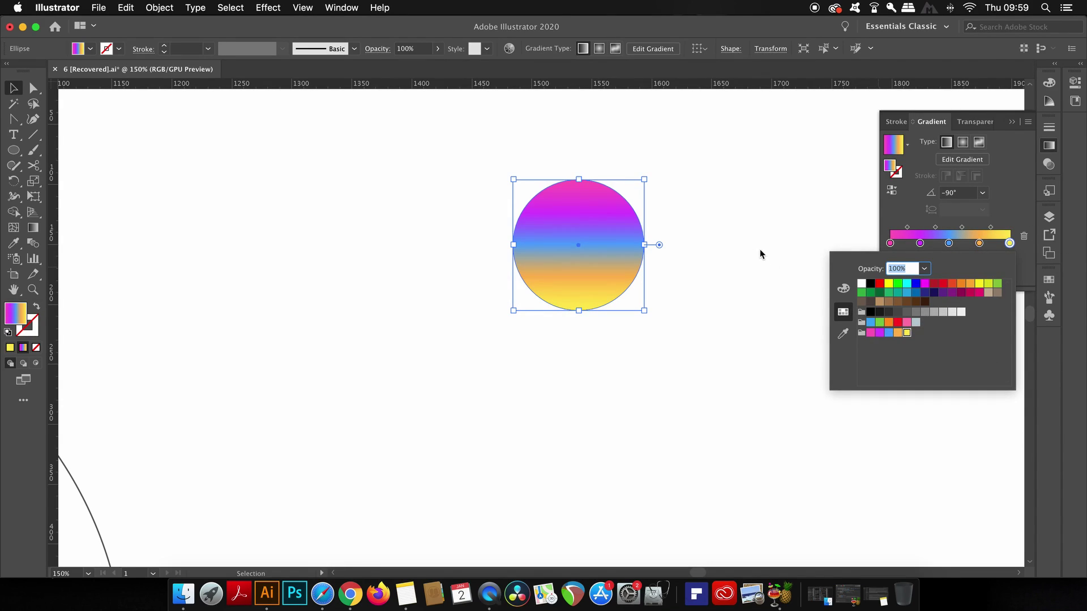
Step: Place a copy of the gradient circle directly below the original
left_click(746, 230)
left_click(737, 228)
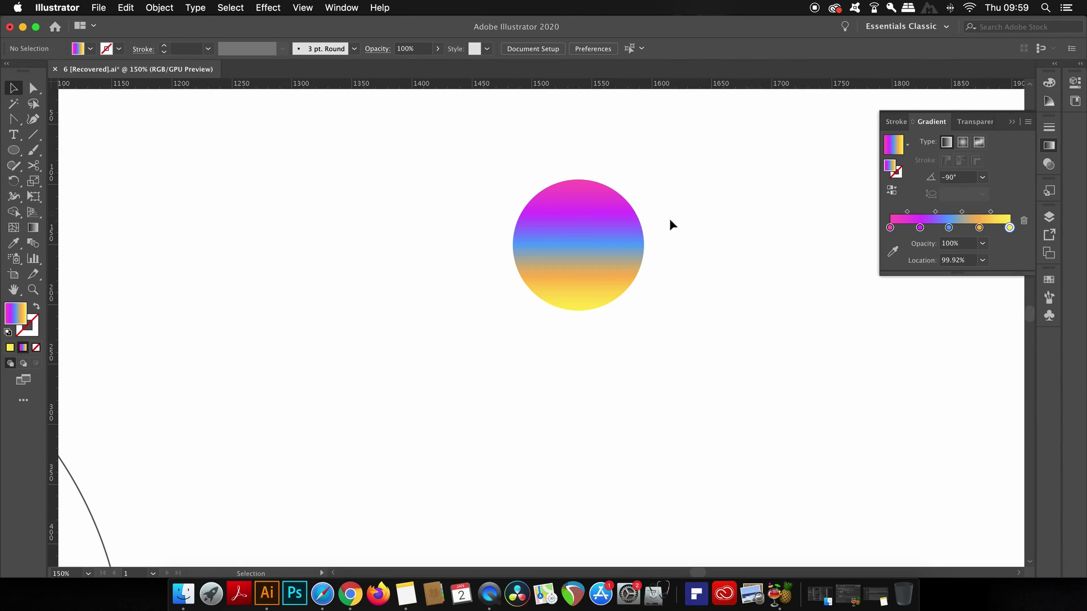
scroll(690, 222, "down", 2)
left_click(655, 234)
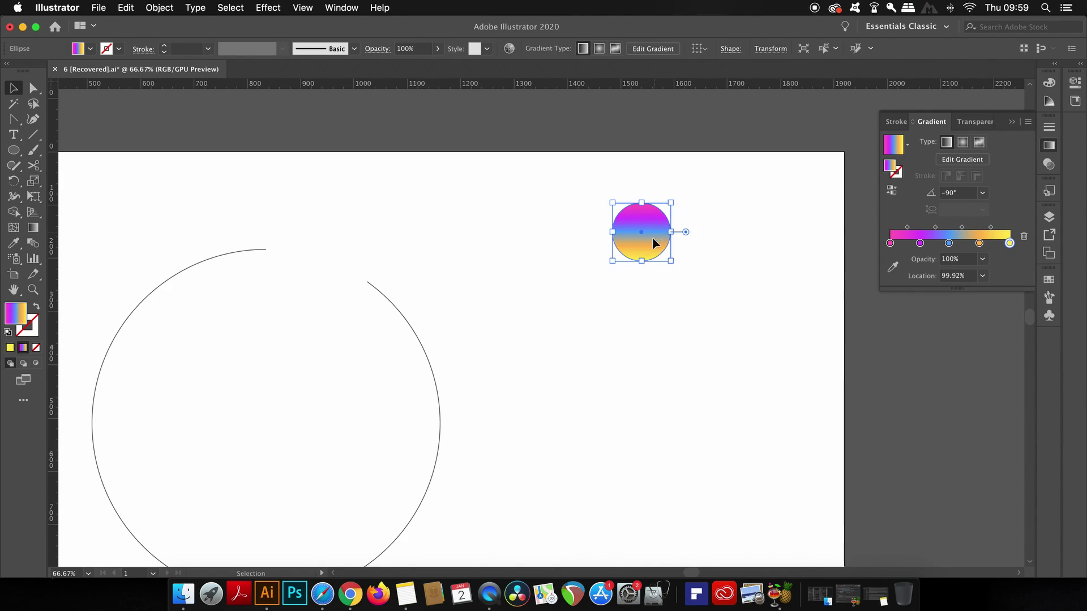
left_click_drag(650, 243, 651, 415)
left_click(754, 221)
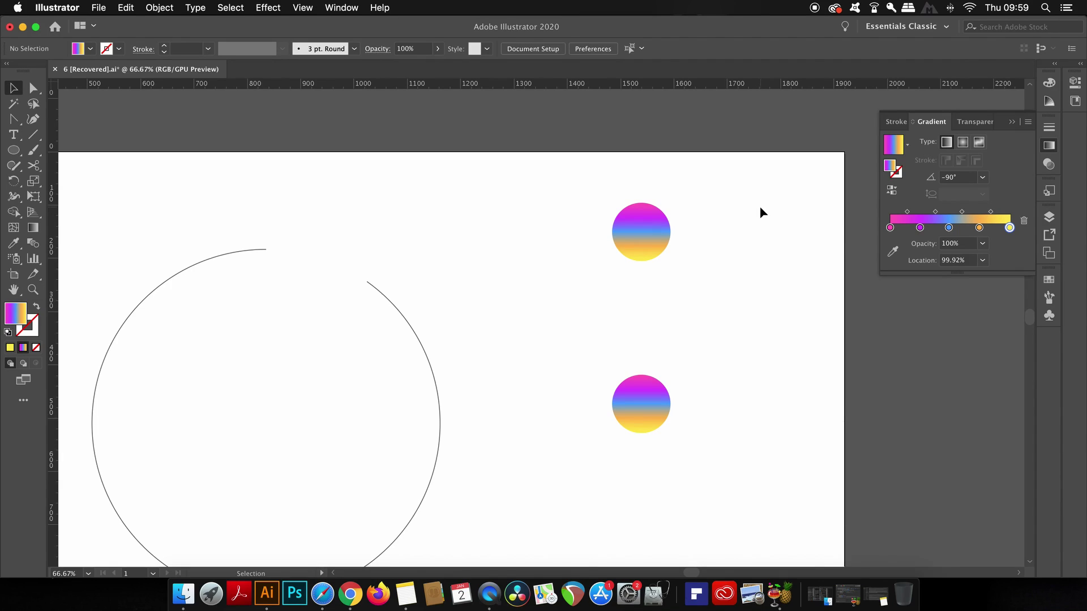
Step: Blend the two gradient circles into a tall capsule with the Blend tool
left_click_drag(762, 207, 602, 444)
key("w")
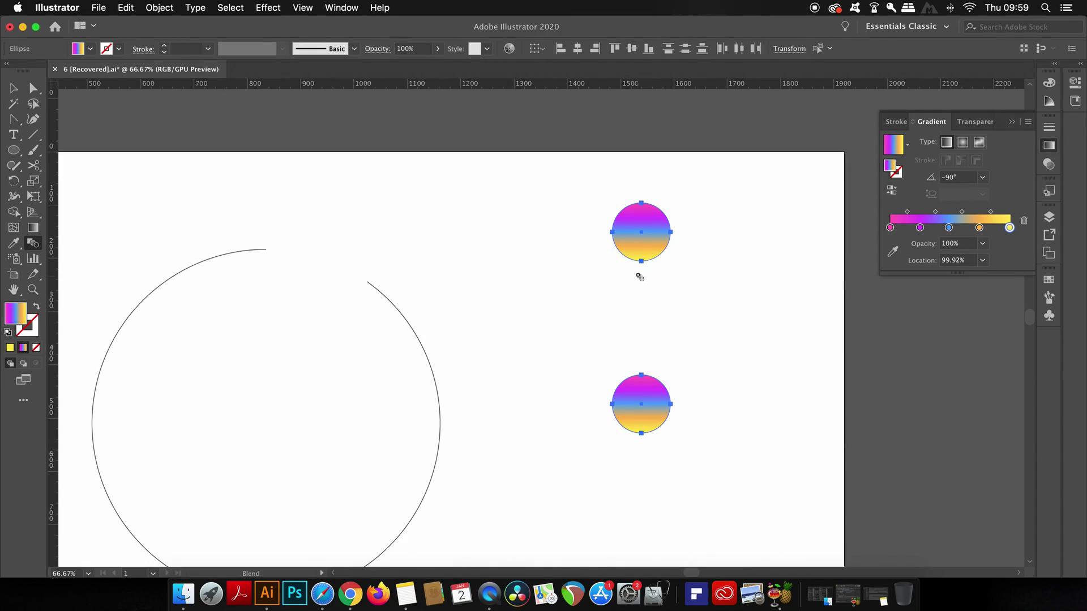
scroll(255, 266, "right", 1)
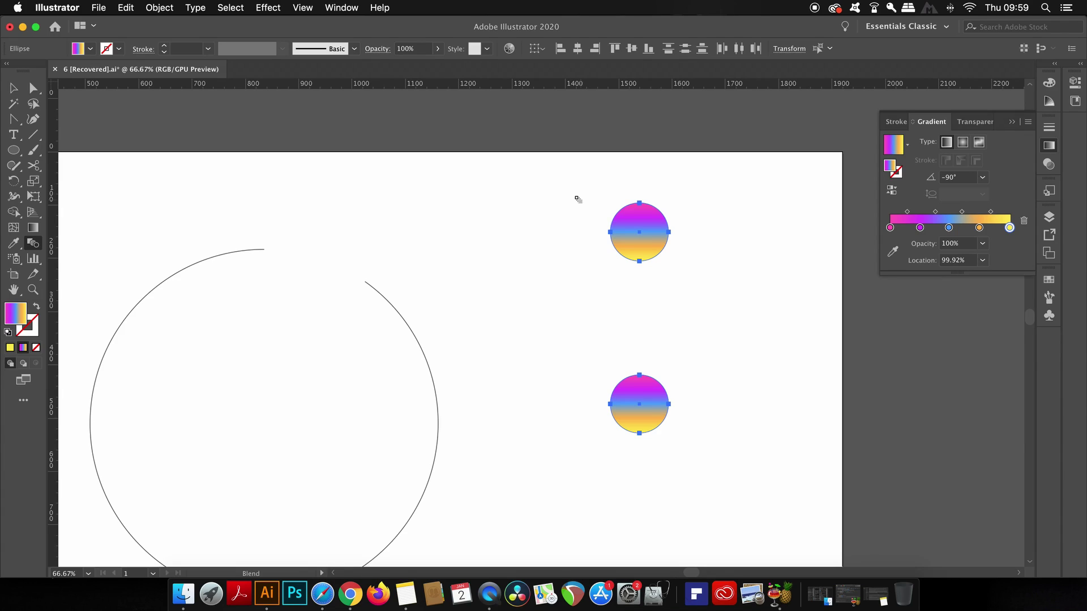
left_click(640, 233)
left_click(639, 404)
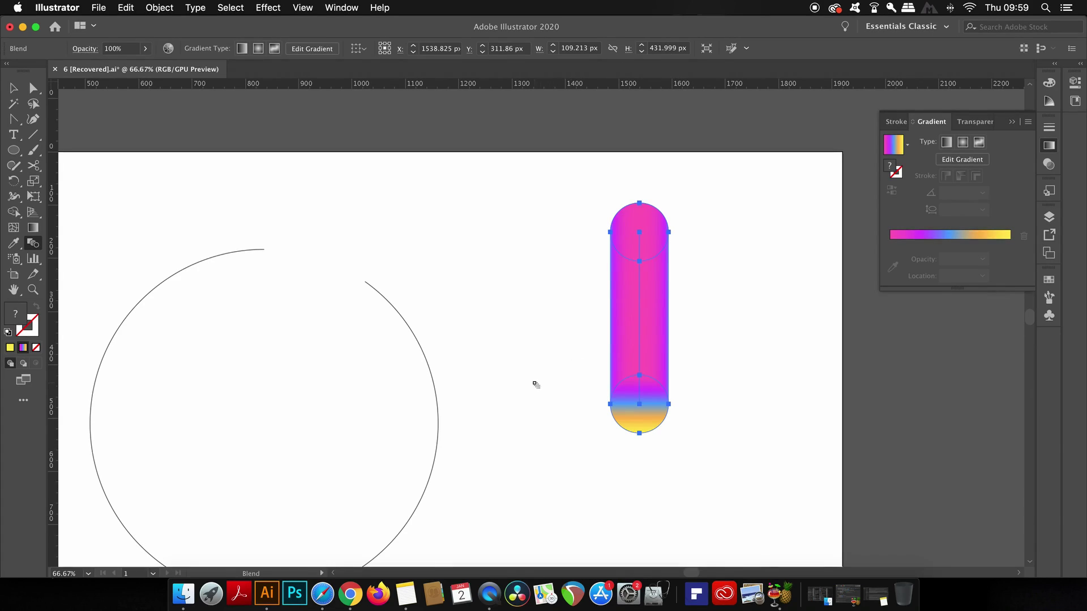
Step: Set Blend Options spacing to Specified Distance of 1.2 px
left_click_drag(524, 384, 544, 337)
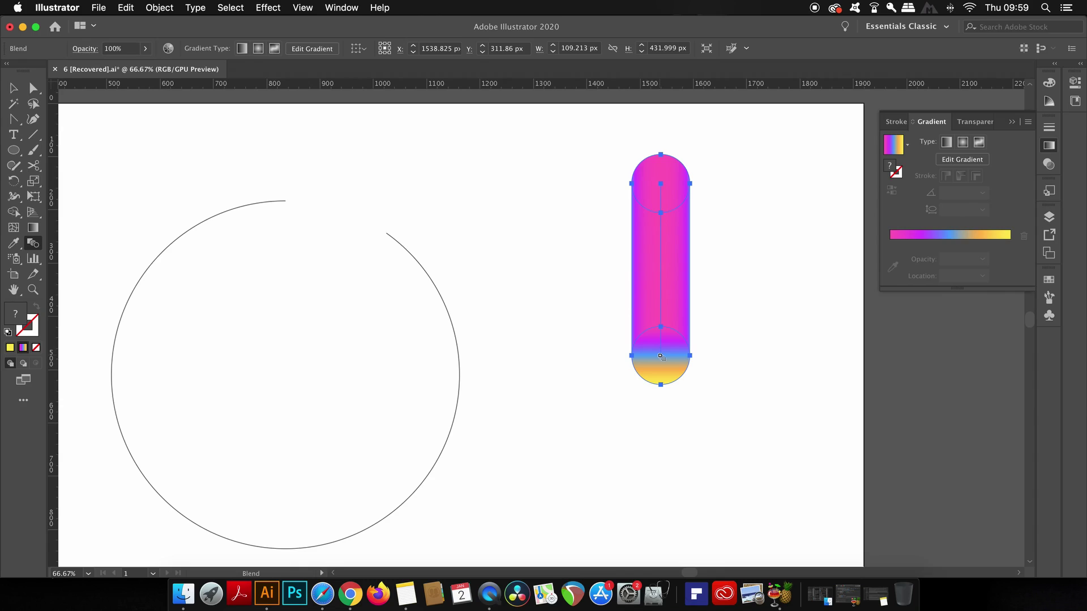
left_click(661, 357, "alt")
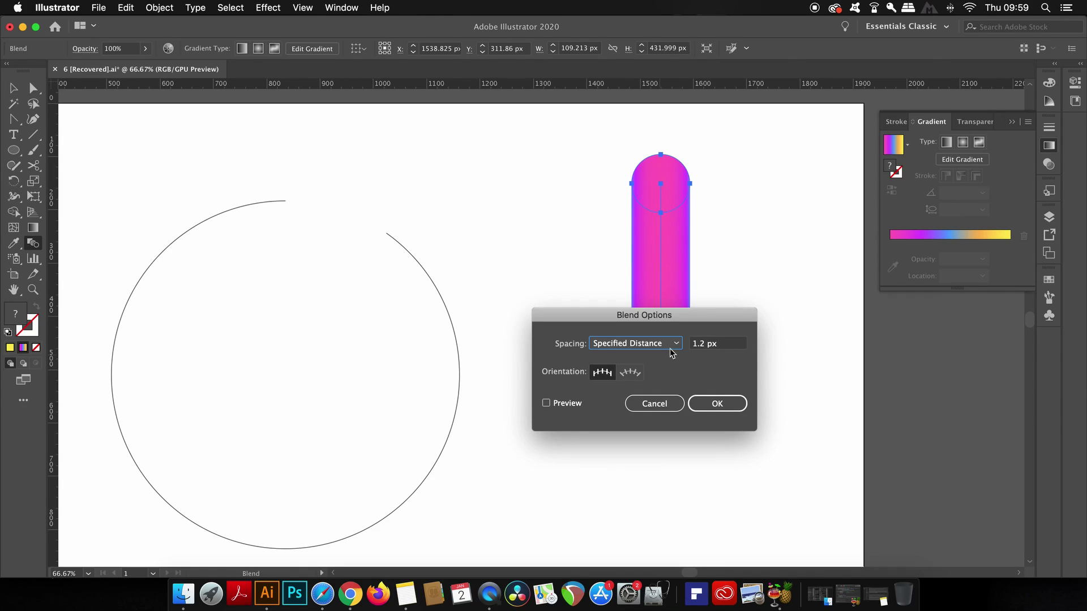
left_click(669, 351)
left_click(706, 351)
left_click(713, 403)
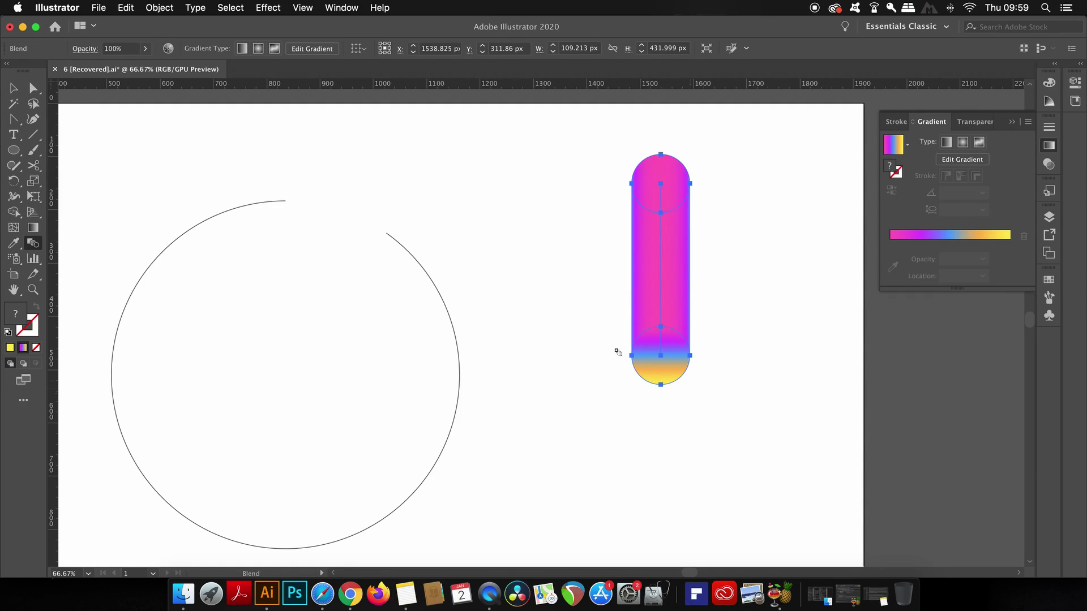
Step: Select the open circle and capsule blend and apply Object > Blend > Replace Spine
key("v")
left_click_drag(313, 156, 678, 392)
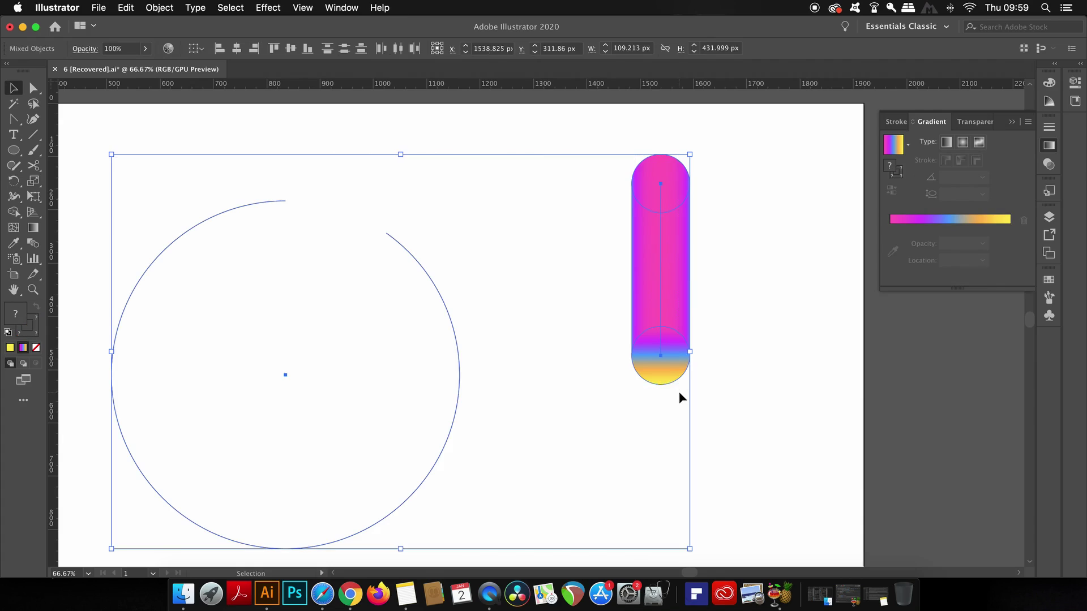
left_click(159, 7)
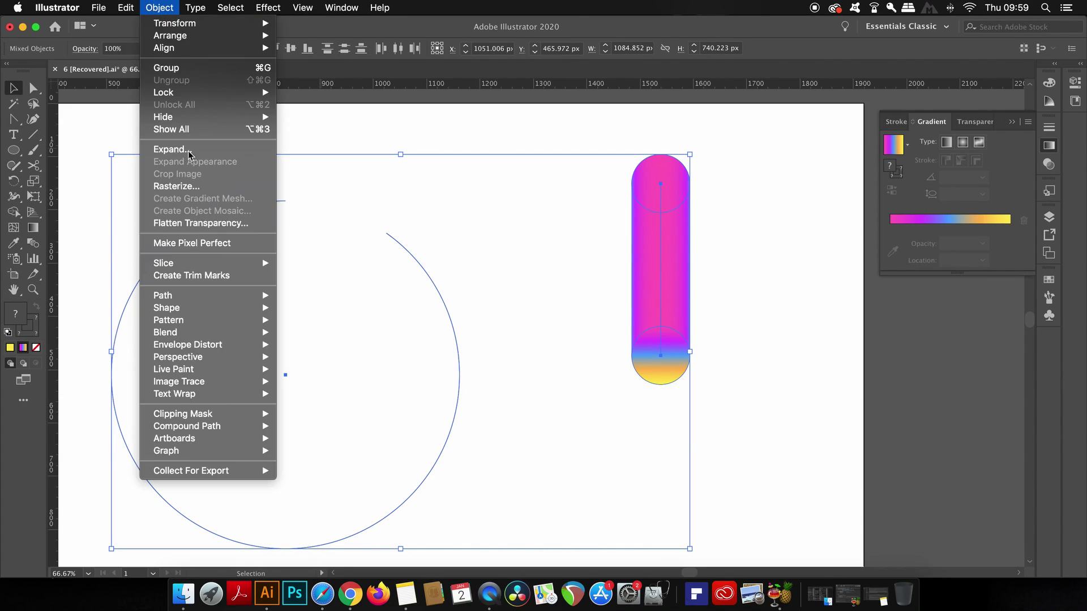
mouse_move(227, 309)
mouse_move(253, 339)
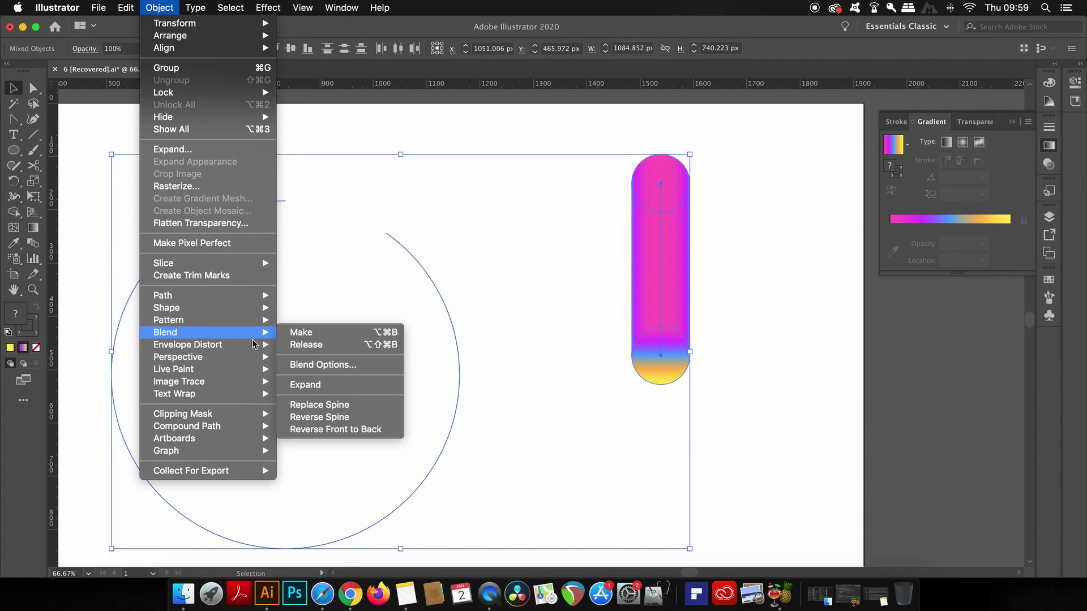
left_click(368, 406)
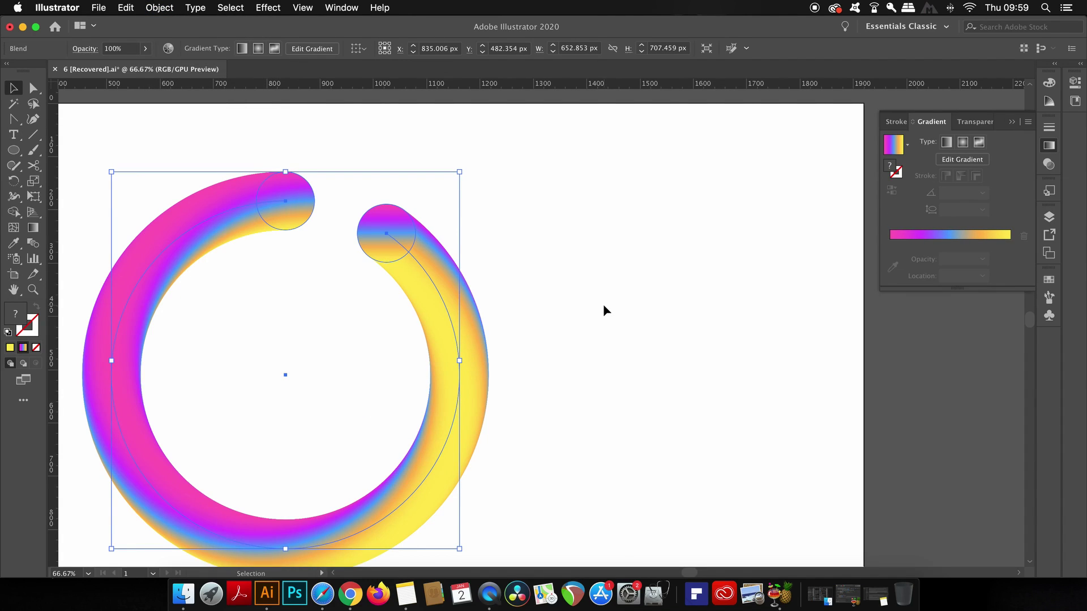
left_click(575, 310)
left_click_drag(576, 311, 642, 287)
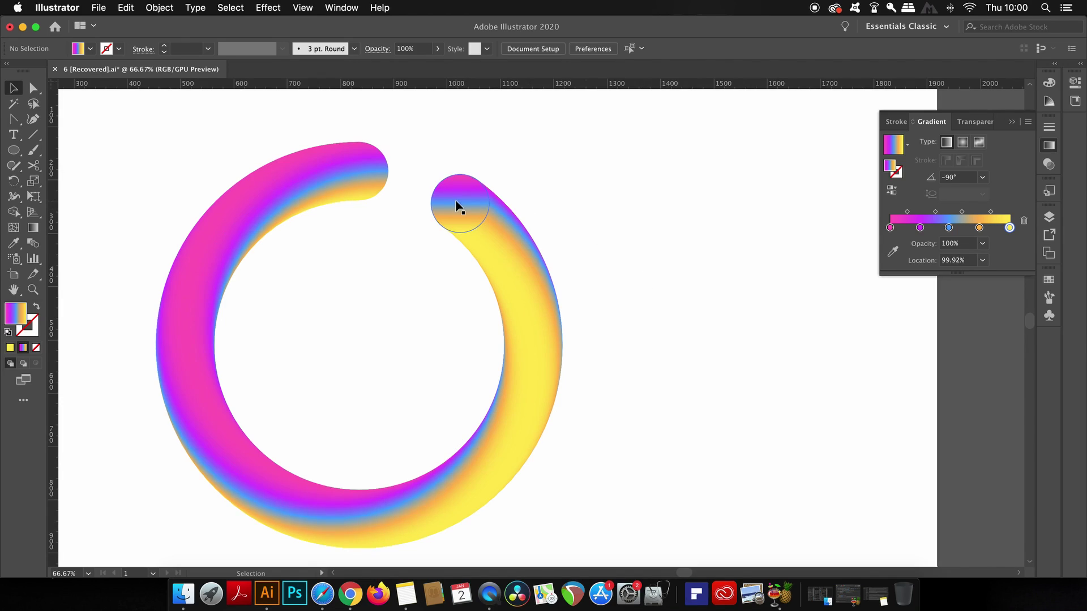
Step: Shrink the small circle at the ring's right end
key("a")
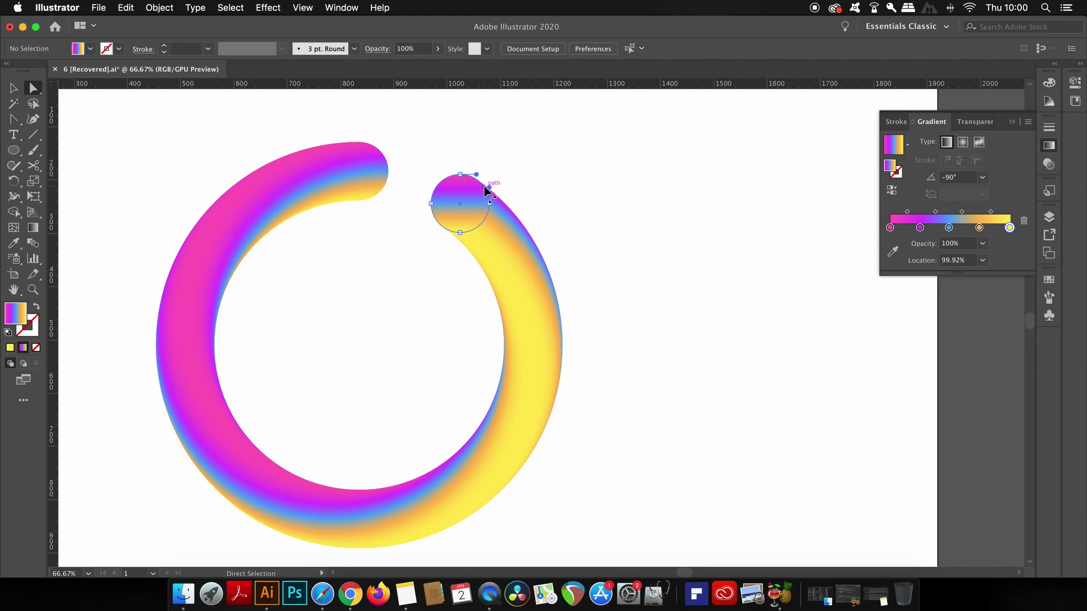
left_click(484, 188)
key("v")
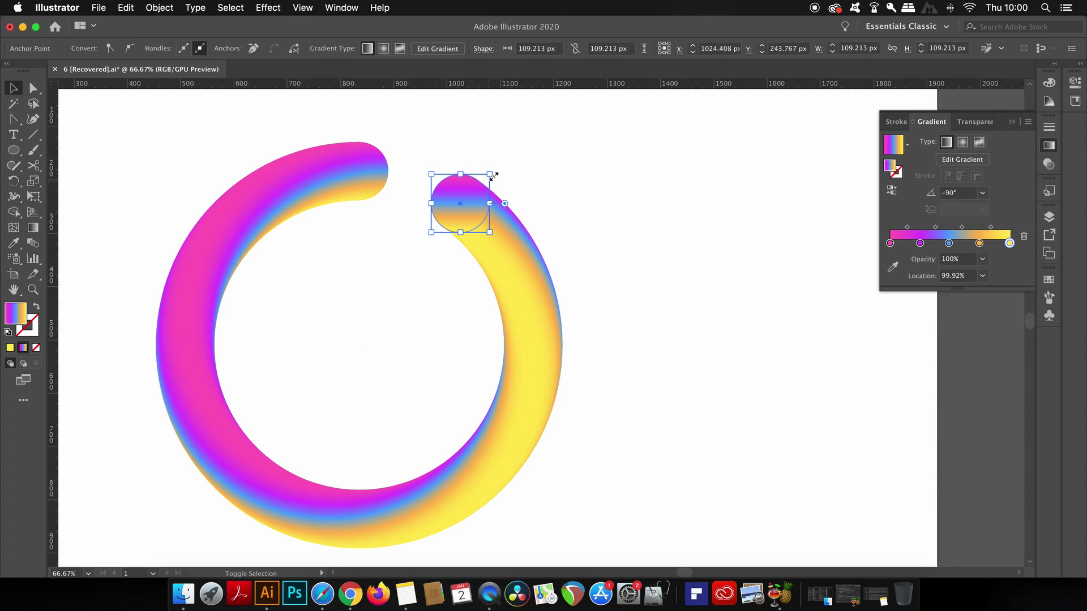
left_click_drag(488, 175, 468, 196)
left_click(560, 199)
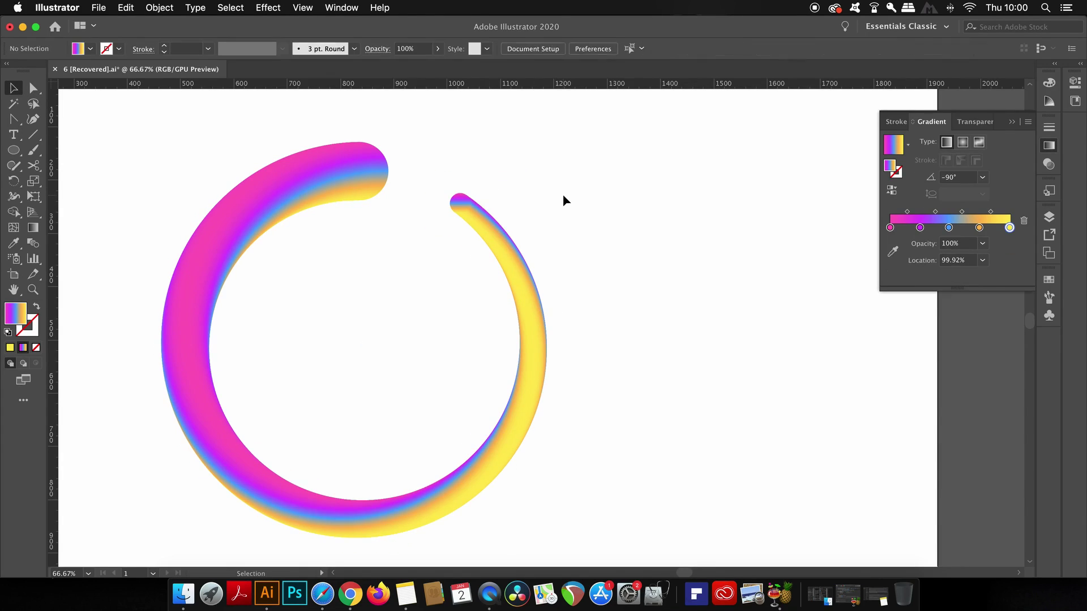
scroll(457, 230, "up", 2)
scroll(458, 230, "up", 5)
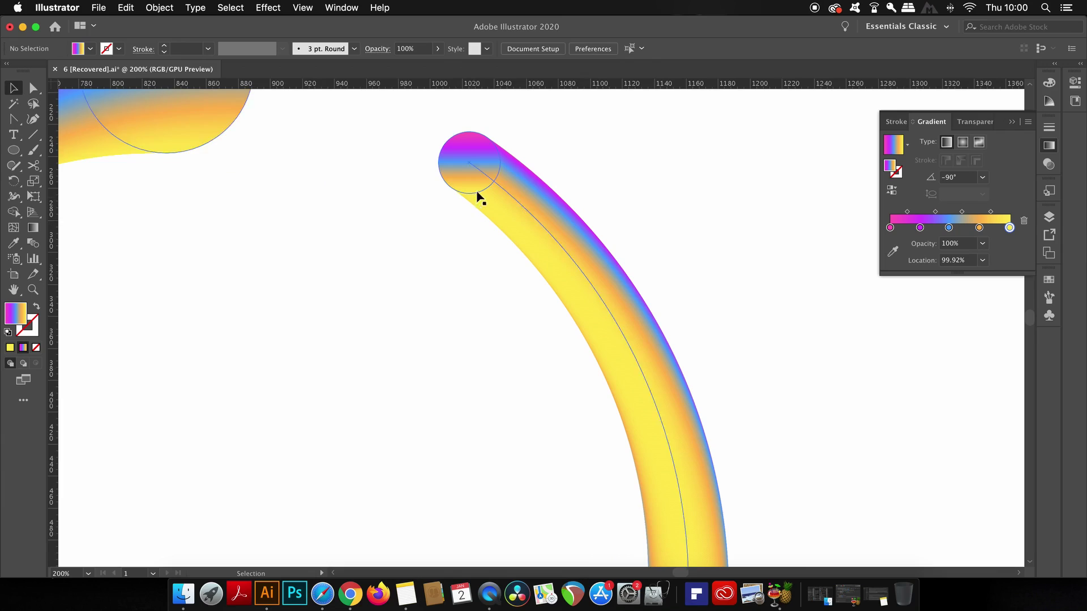
Step: Rotate the ring's right end circle slightly
key("a")
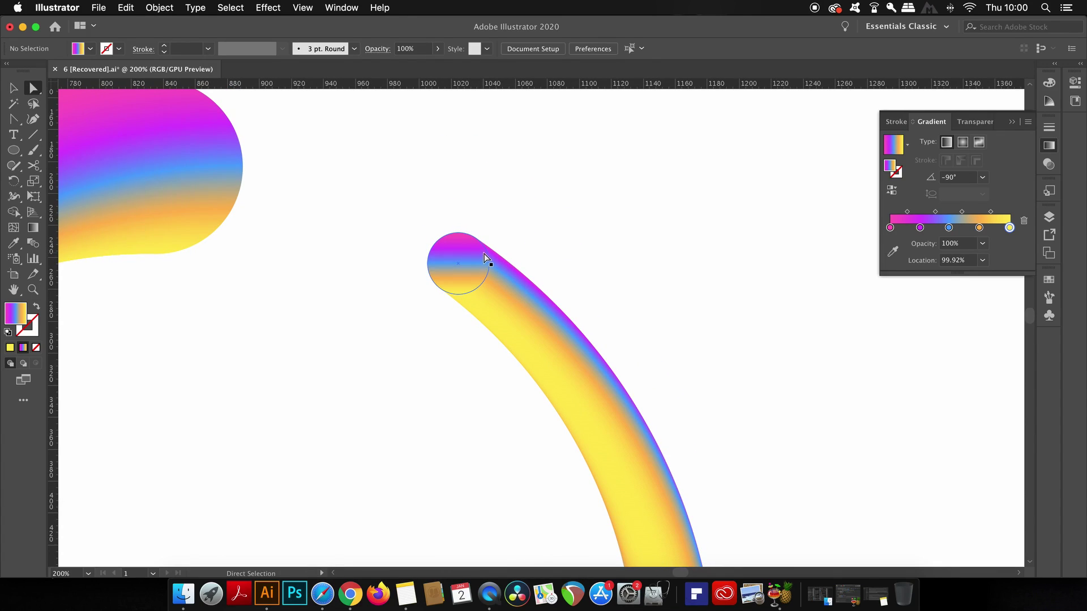
left_click(485, 254)
key("v")
left_click_drag(494, 232, 509, 242)
left_click(542, 240)
scroll(554, 258, "down", 1)
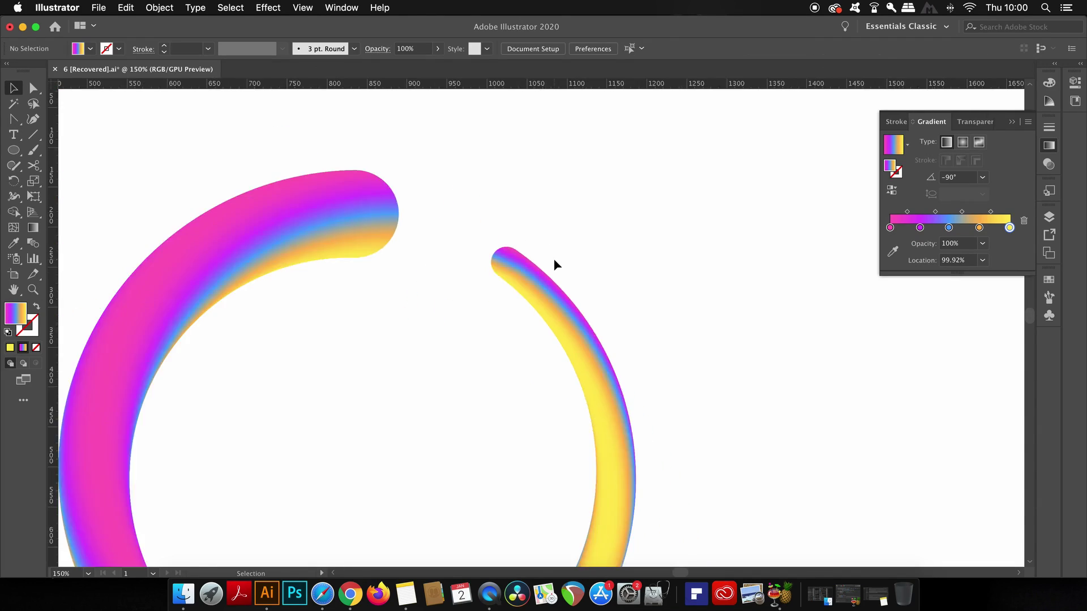
scroll(555, 264, "down", 3)
scroll(560, 263, "down", 1)
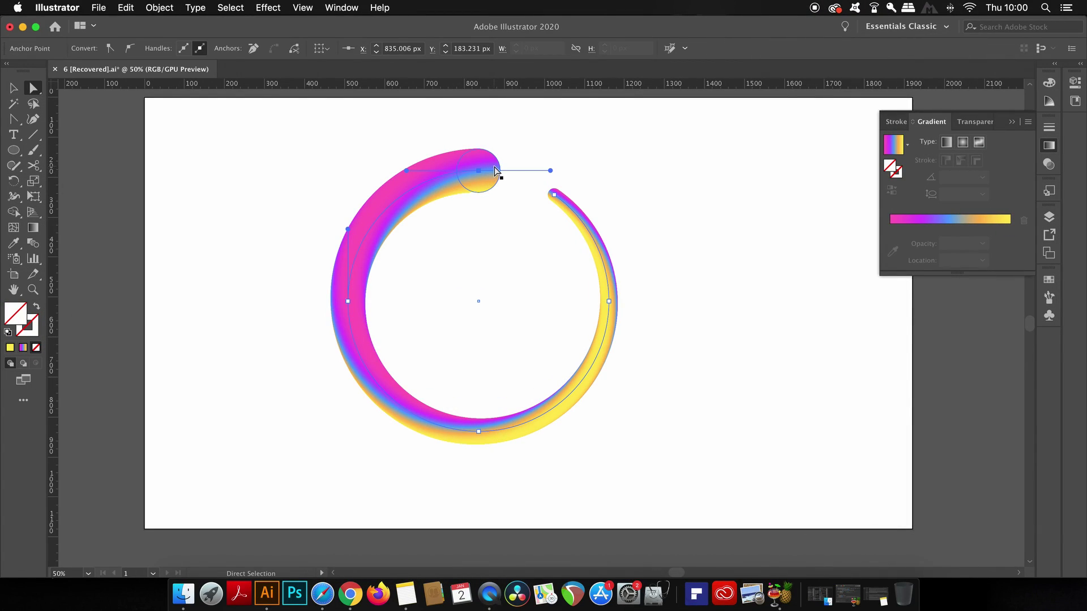
Step: Enlarge the ring's left end circle to 216 px
left_click(497, 183)
key("v")
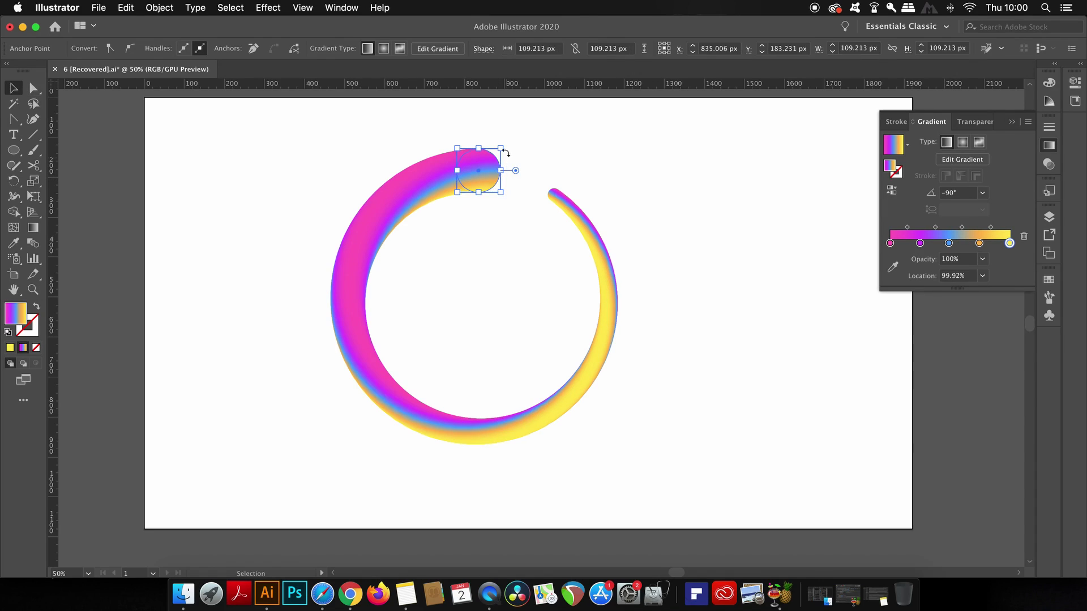
left_click_drag(502, 149, 531, 129)
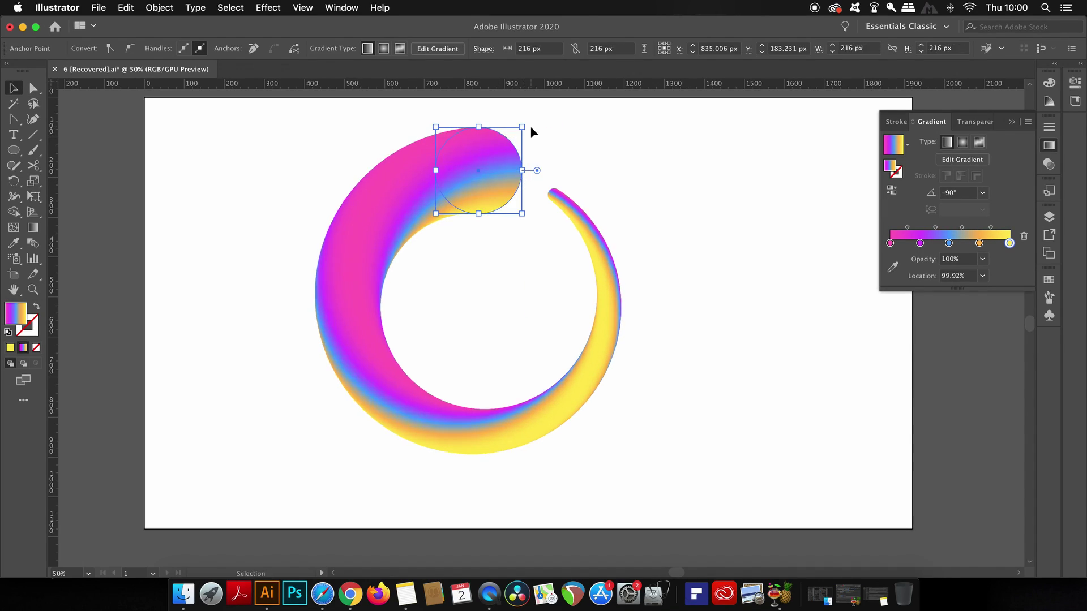
left_click(616, 138)
scroll(570, 191, "down", 2)
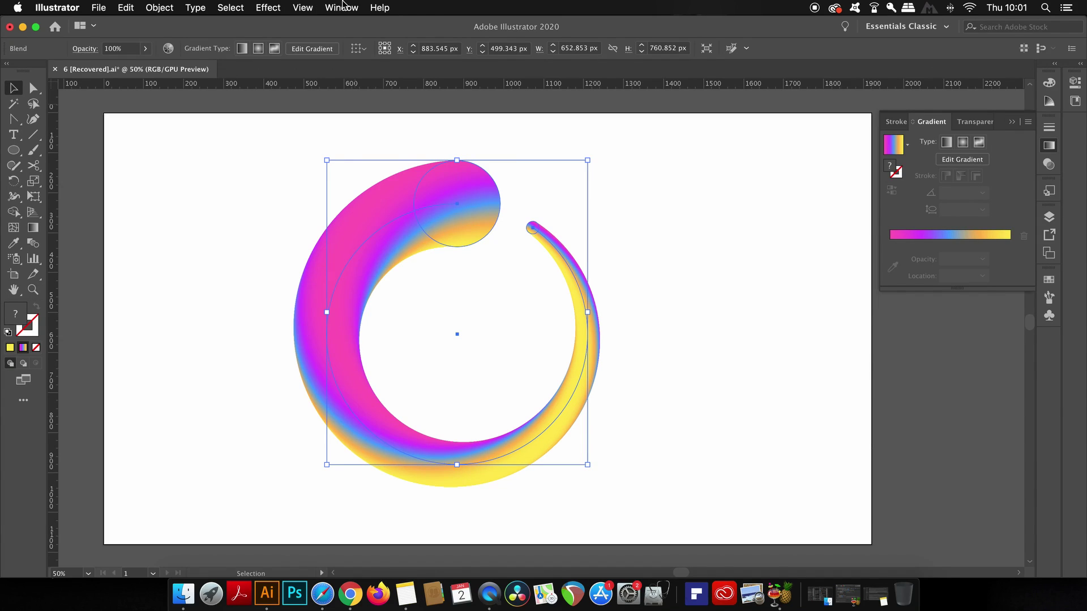
Step: Apply a Roughen distortion to the ring with 71 per inch detail and 44% size
left_click(283, 8)
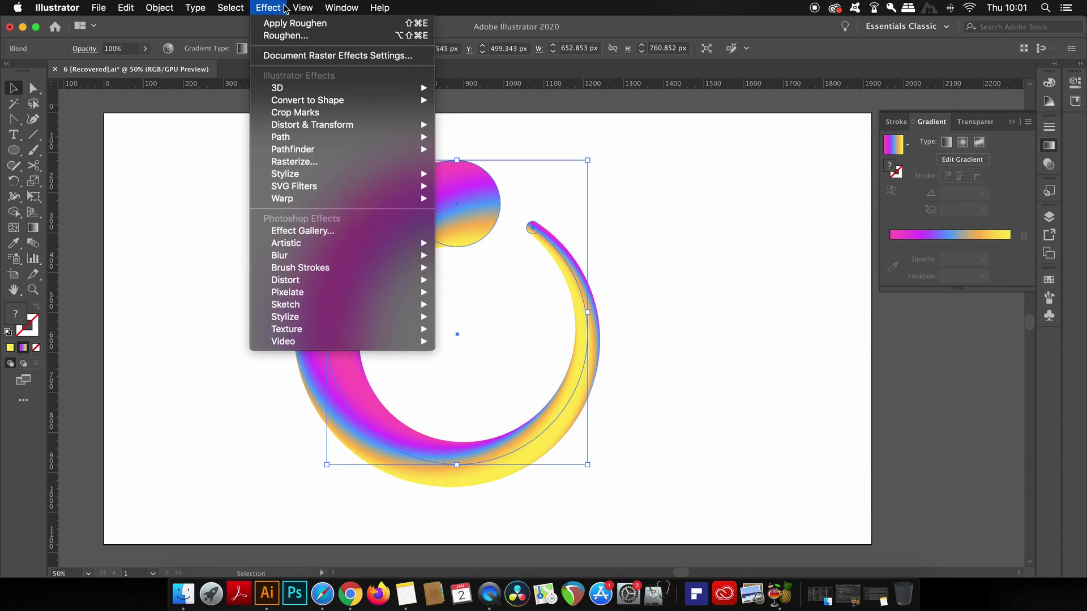
mouse_move(309, 124)
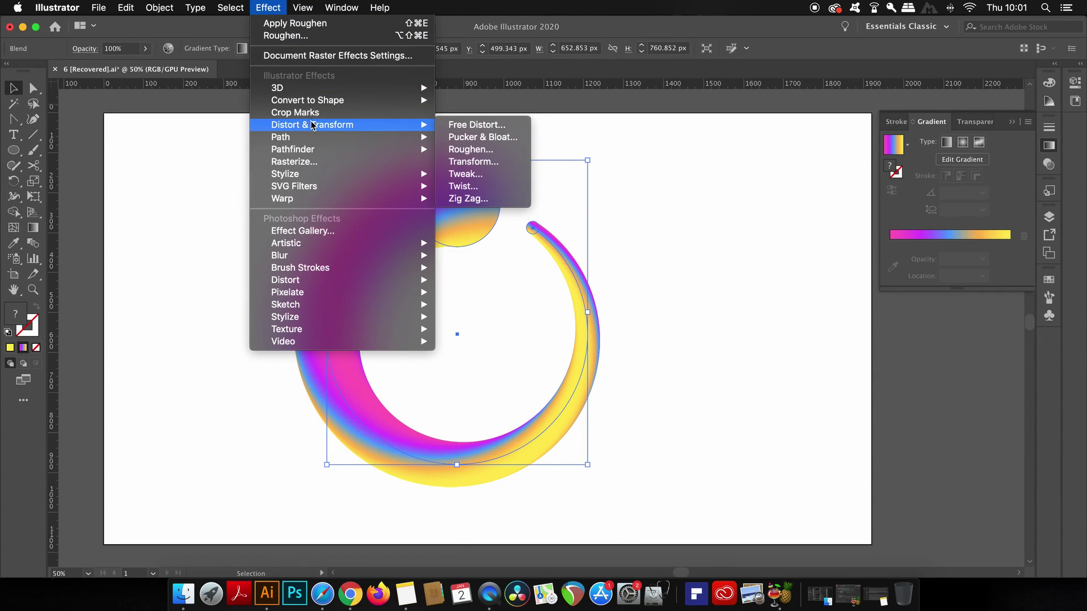
left_click(524, 154)
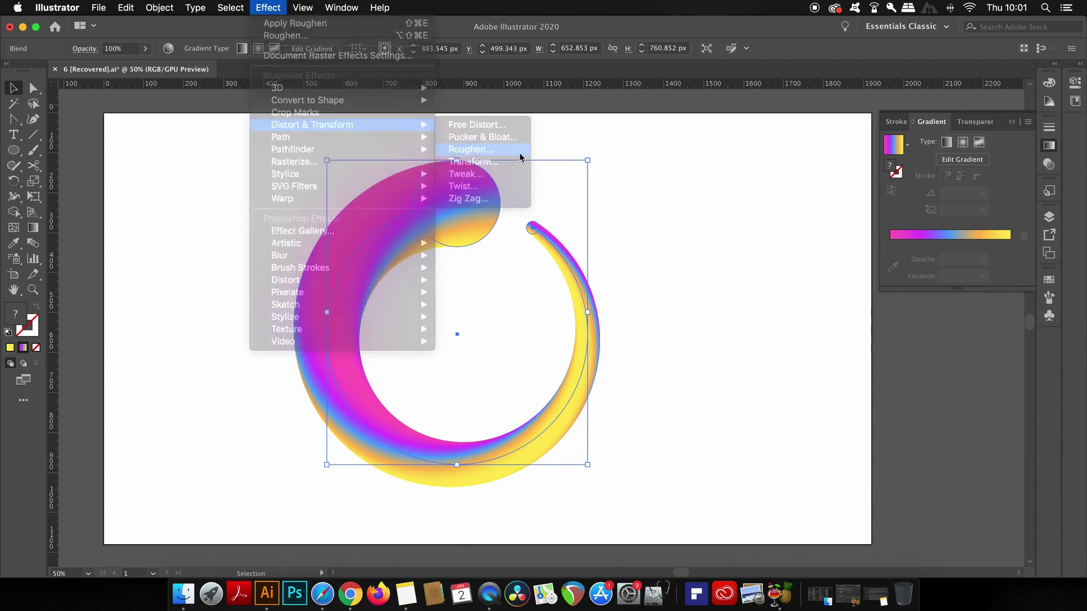
left_click(635, 372)
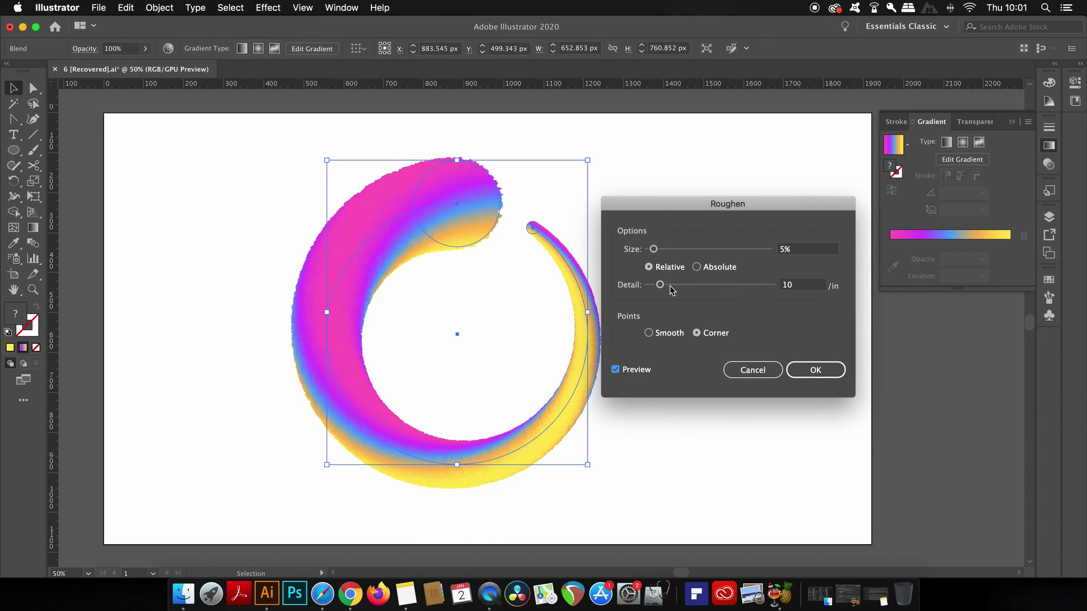
left_click_drag(660, 285, 736, 290)
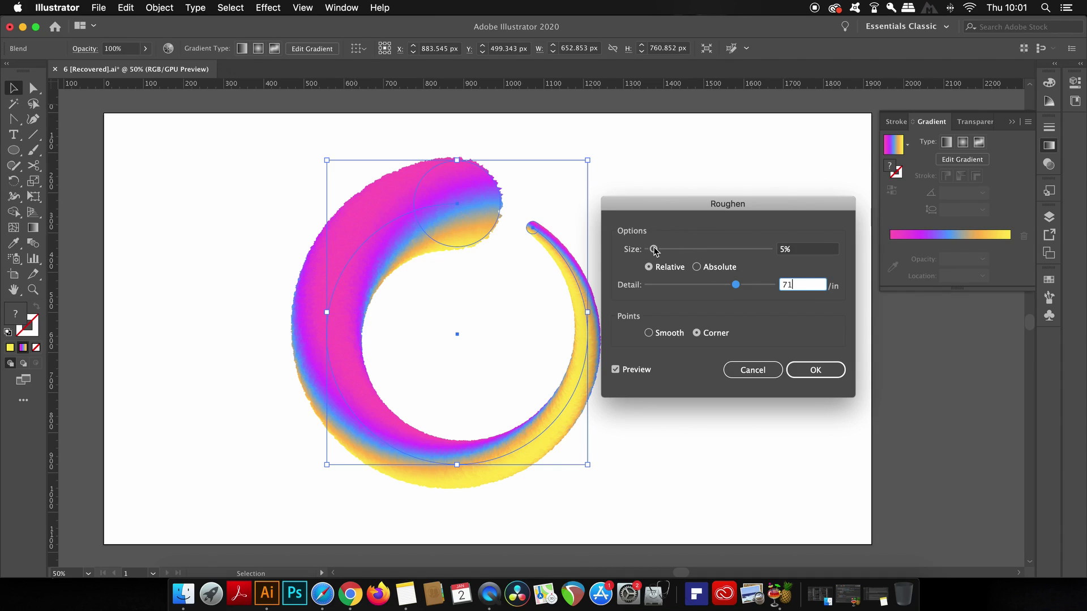
left_click_drag(655, 250, 707, 253)
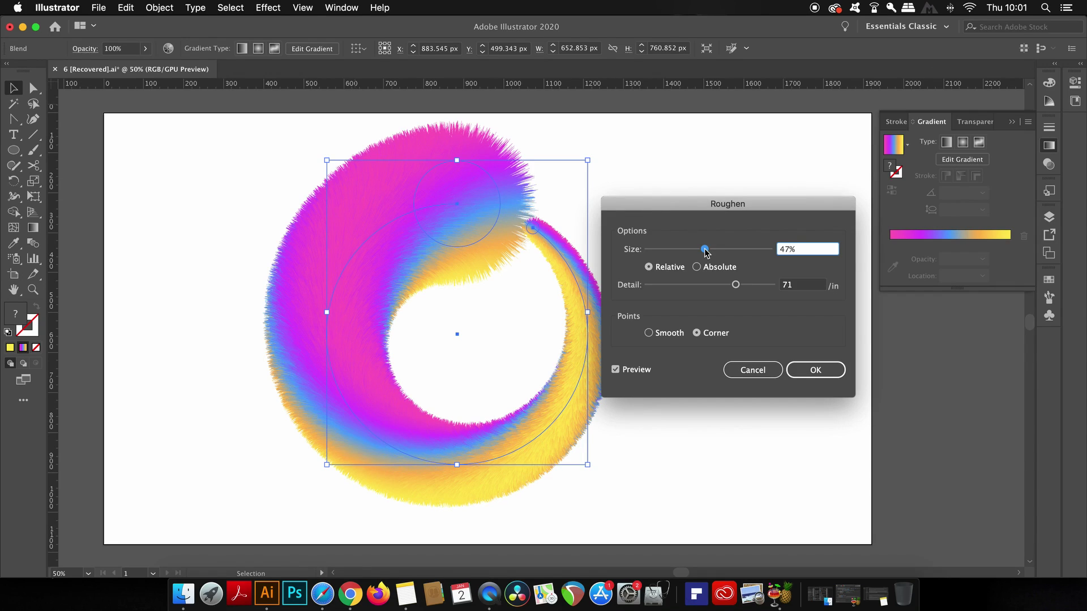
left_click_drag(707, 253, 702, 253)
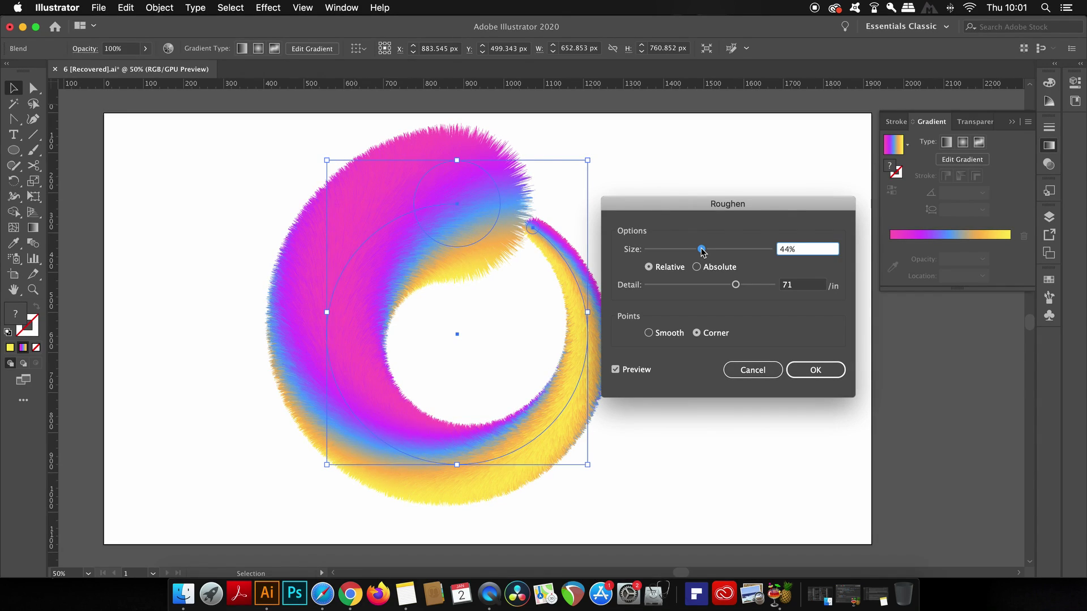
left_click(826, 370)
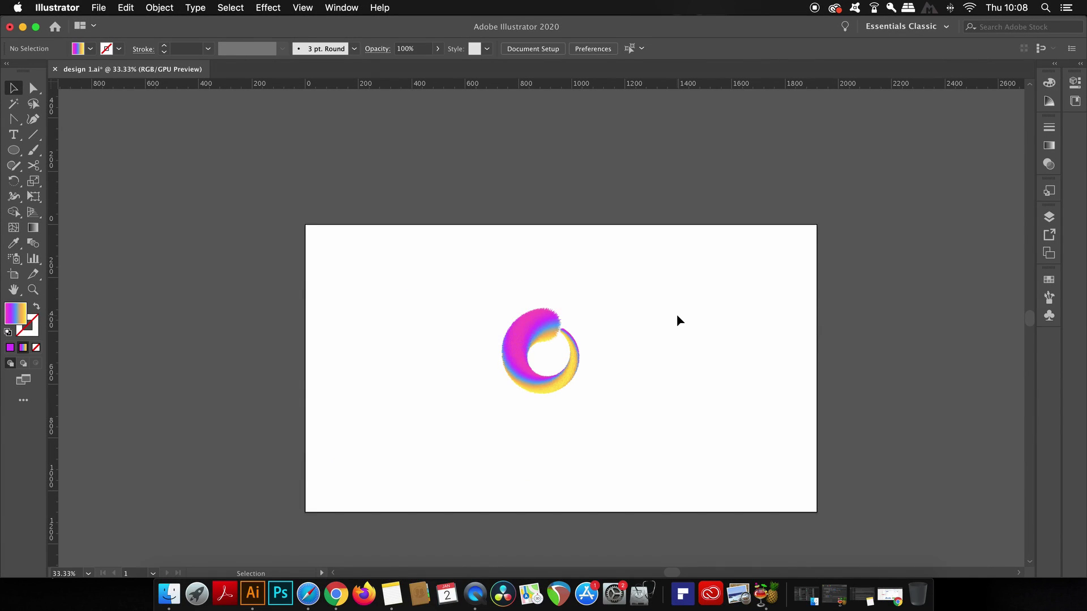
scroll(604, 318, "up", 5)
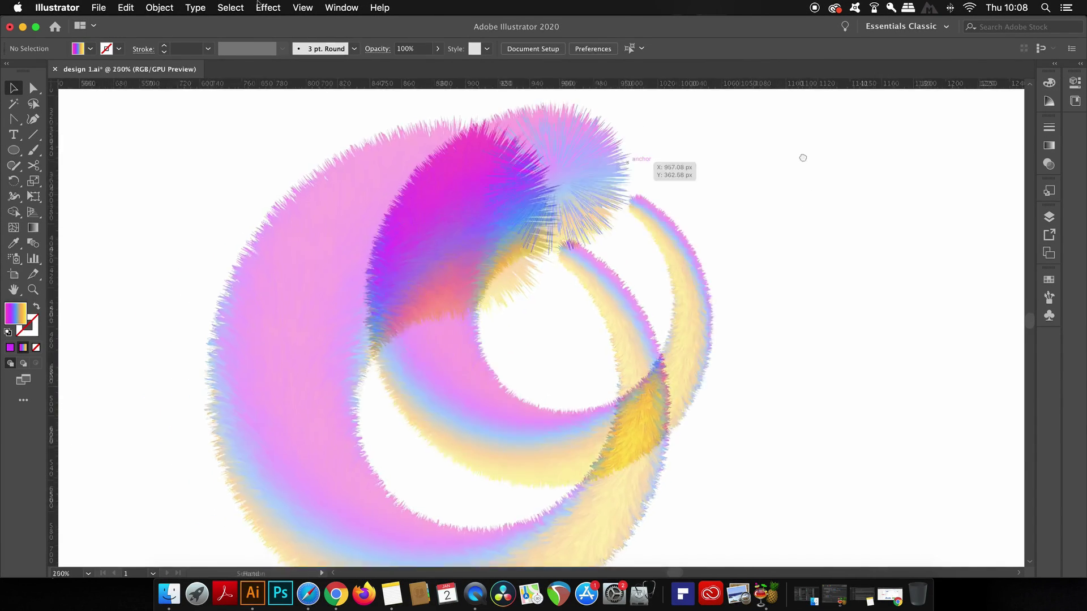
left_click(160, 8)
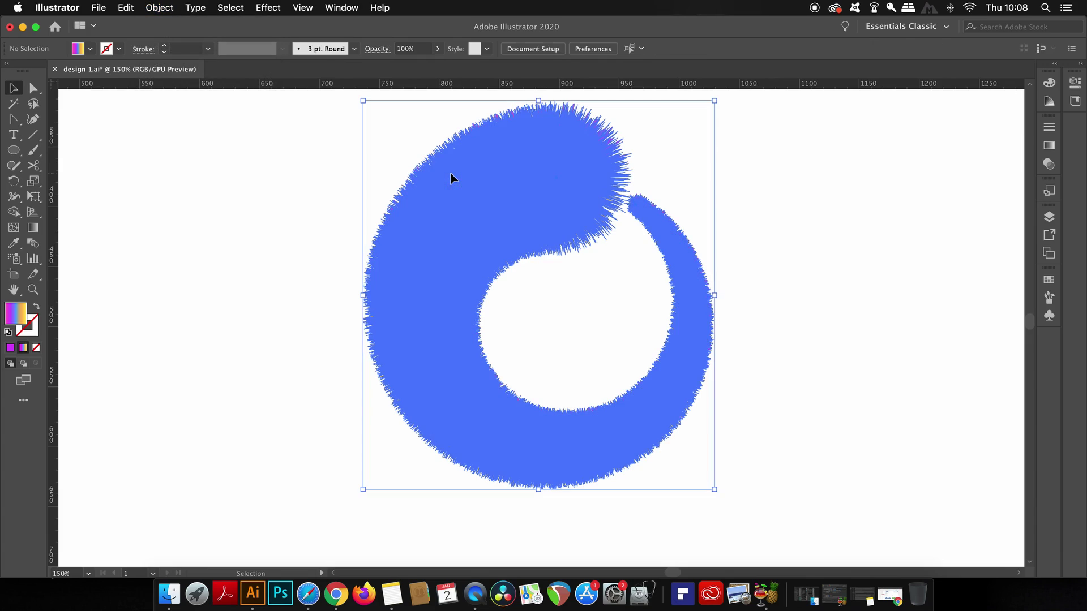
left_click(315, 202)
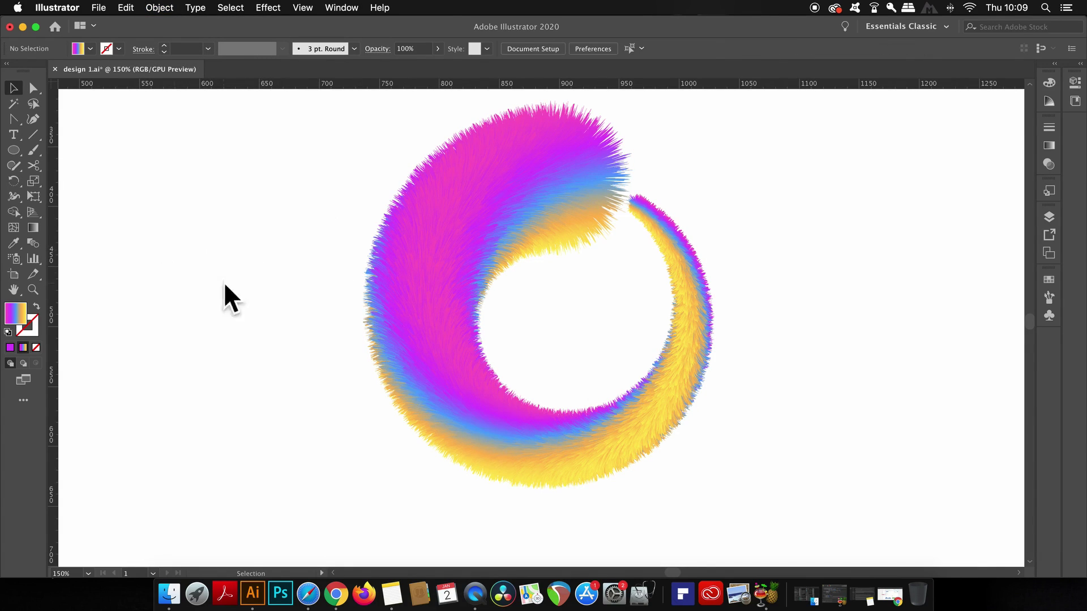
left_click(326, 345)
key("super+minus")
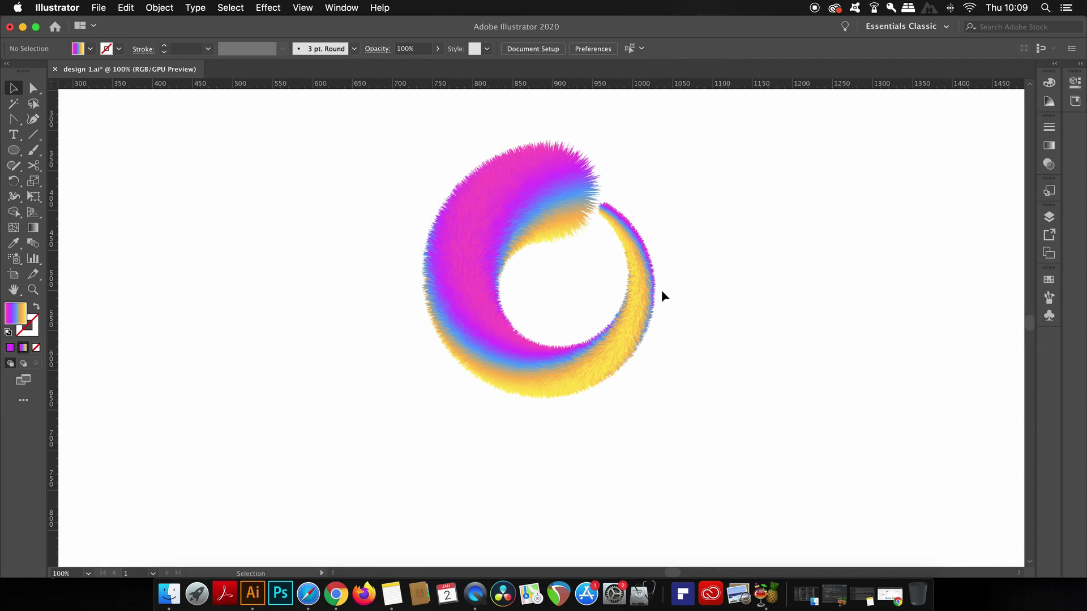
double_click(23, 317)
left_click(934, 246)
Step: In the Gradient panel, remove the extra colour stops and make the gradient radial
left_click(355, 7)
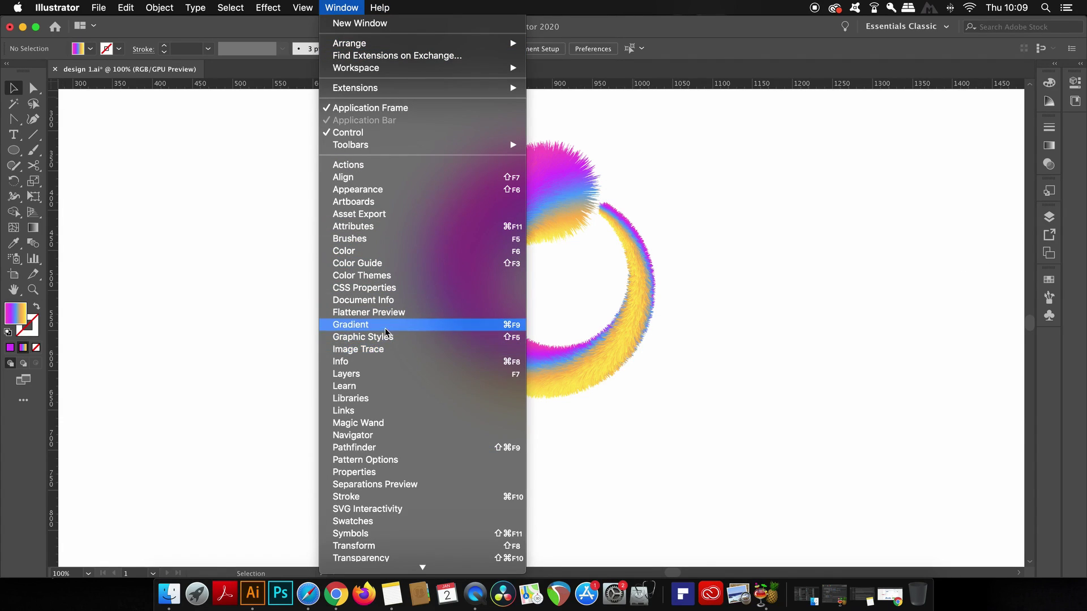
left_click(362, 324)
left_click_drag(918, 229, 990, 245)
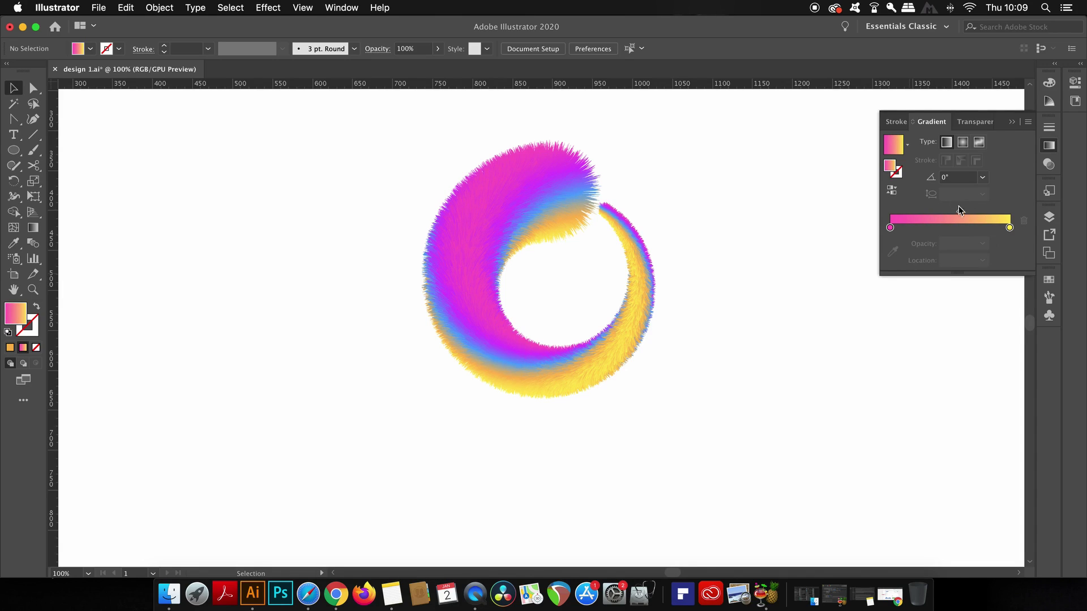
left_click_drag(958, 211, 950, 213)
left_click(963, 144)
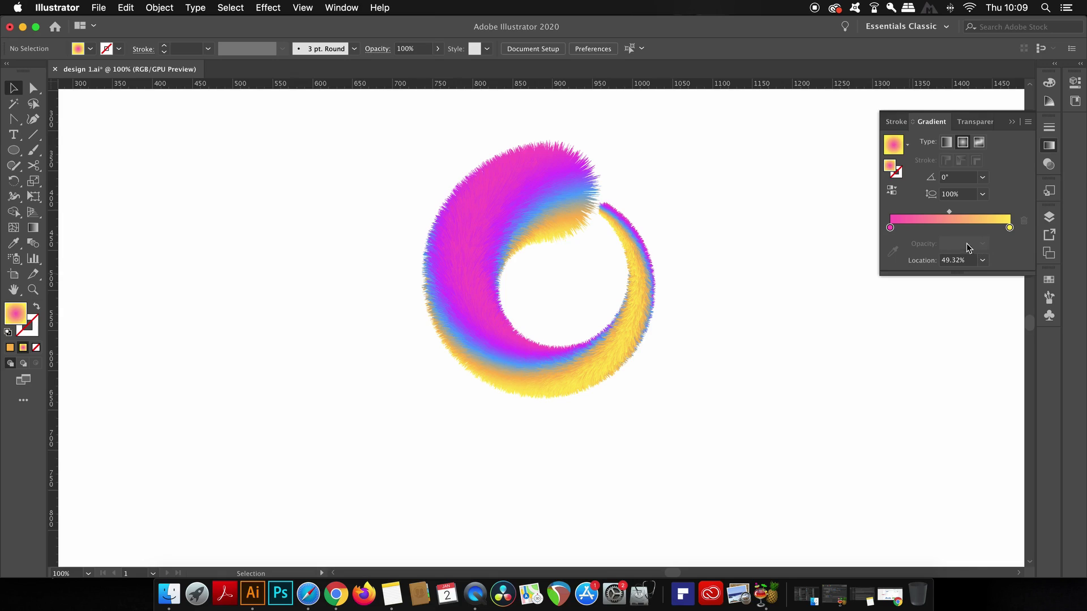
Step: Set the left stop to black and the right stop to dark grey at 10% opacity
double_click(890, 229)
left_click(890, 228)
double_click(890, 228)
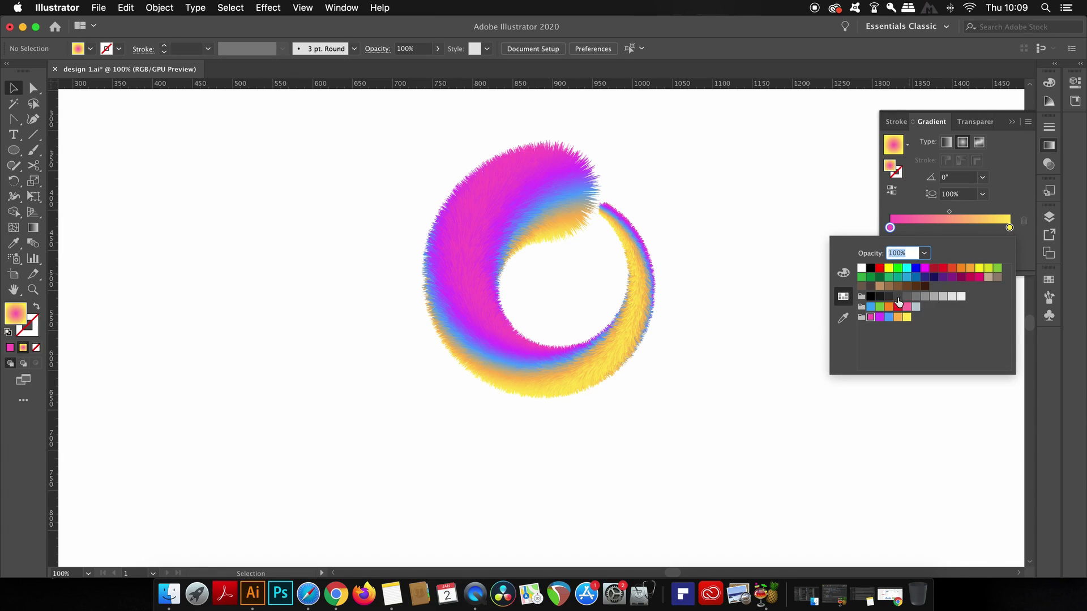
left_click(899, 302)
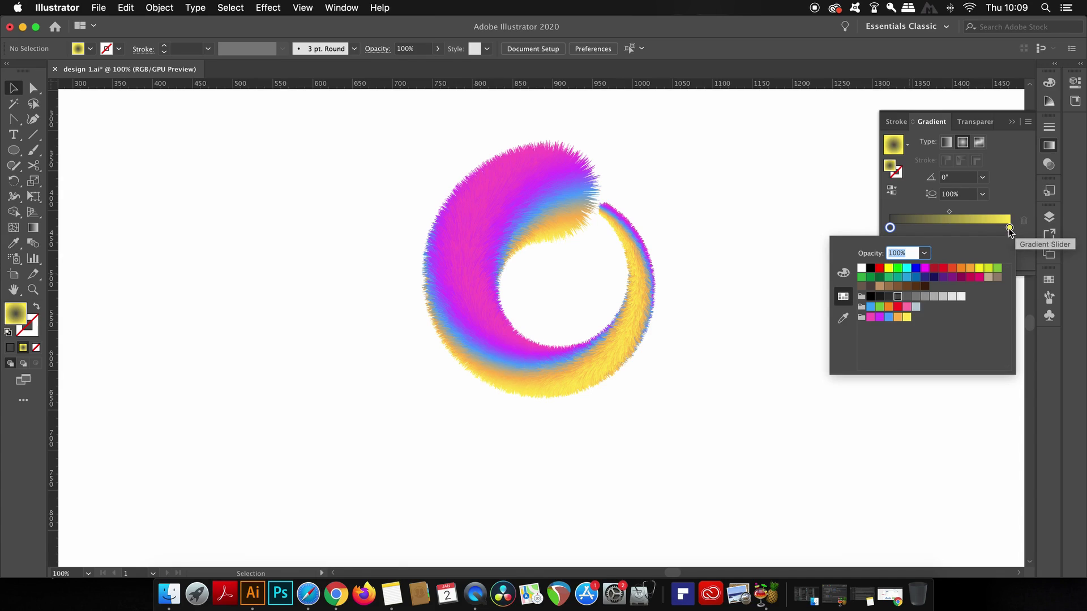
left_click(1009, 228)
double_click(1010, 228)
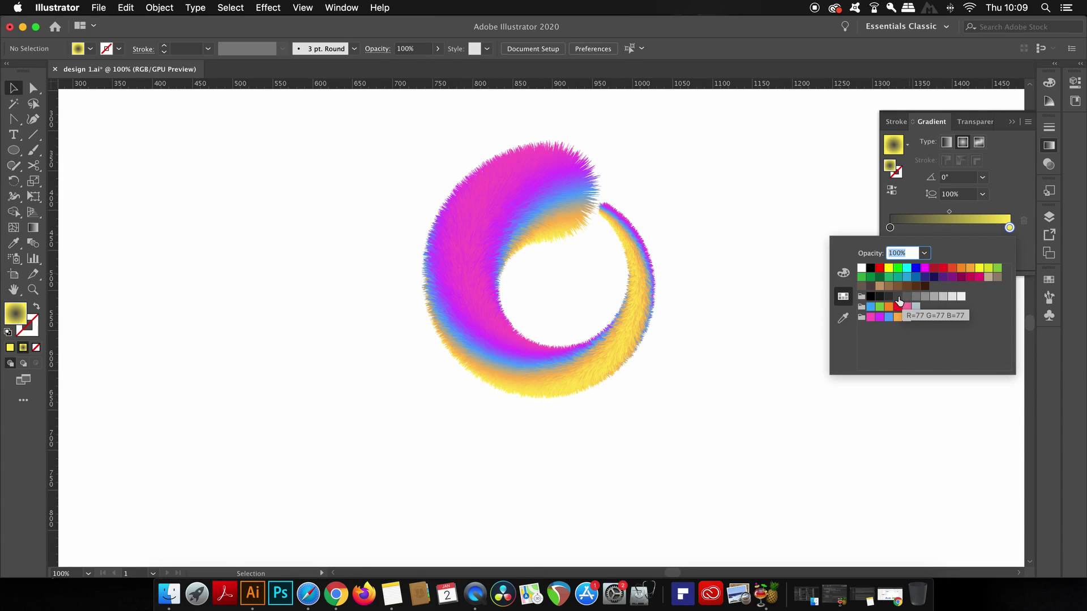
left_click(899, 298)
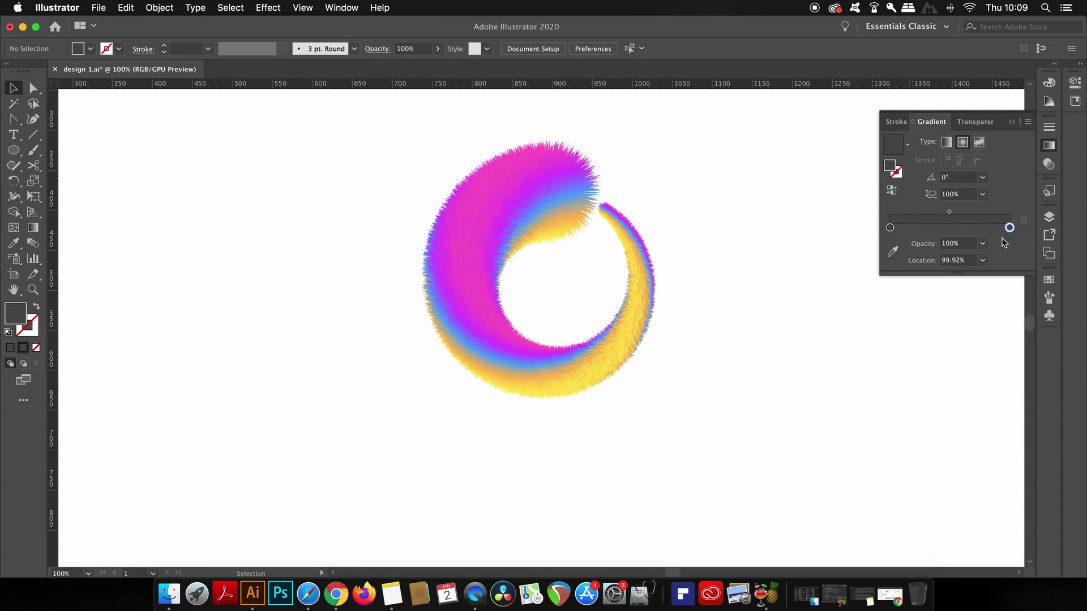
left_click(983, 245)
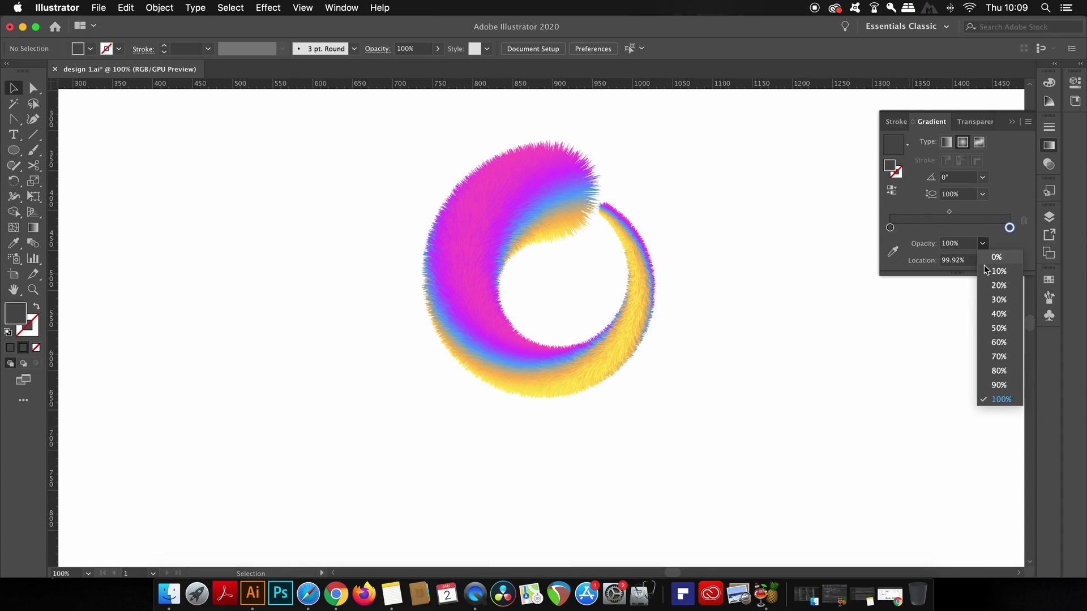
left_click(987, 271)
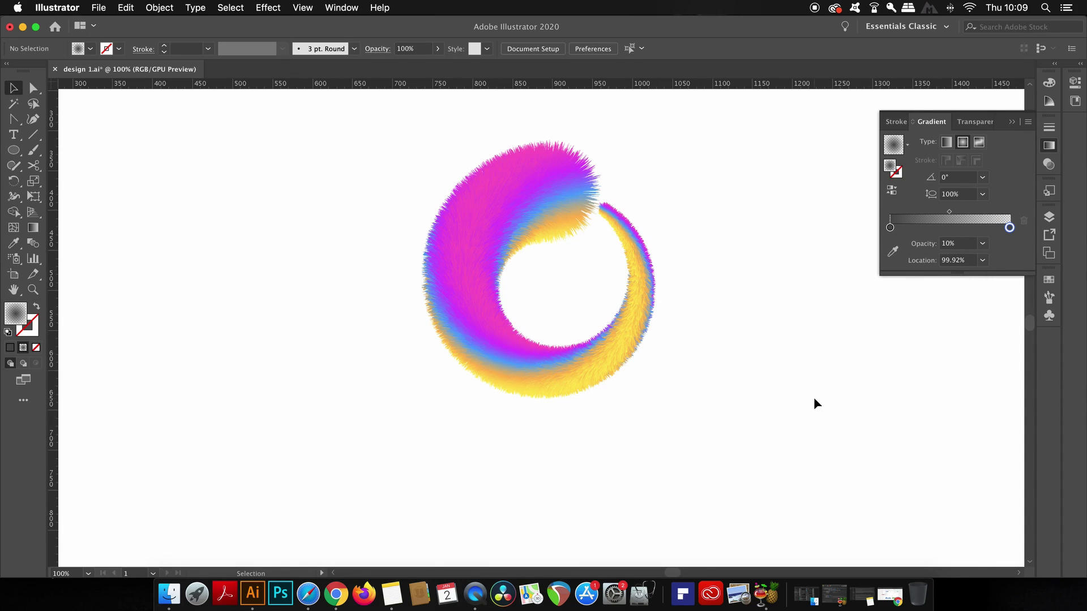
Step: Draw a flat 333-px wide ellipse beneath the fur ring and select it
key("l")
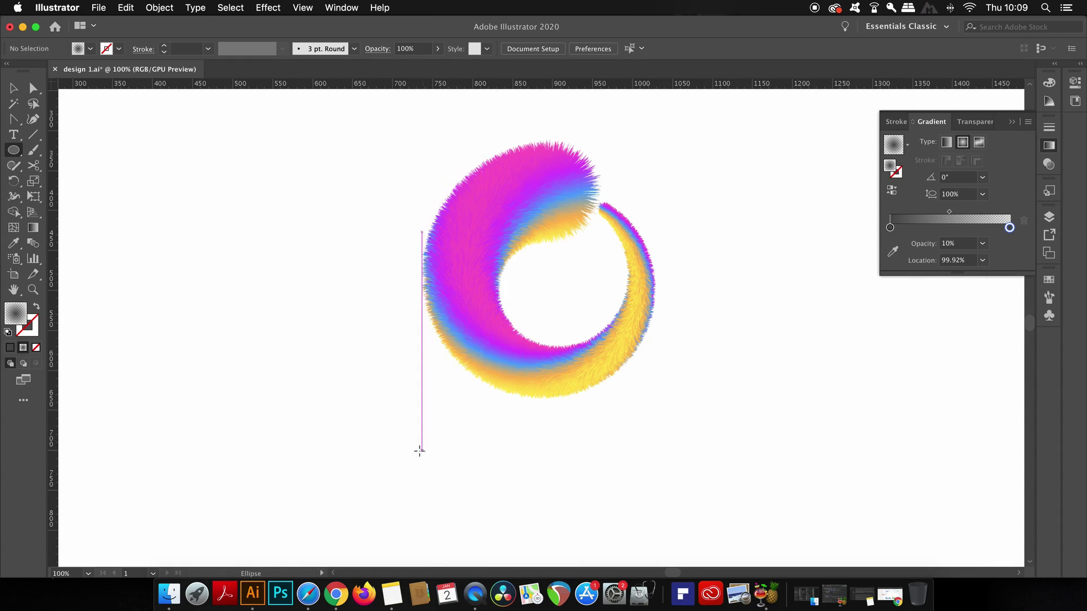
left_click_drag(406, 444, 680, 453)
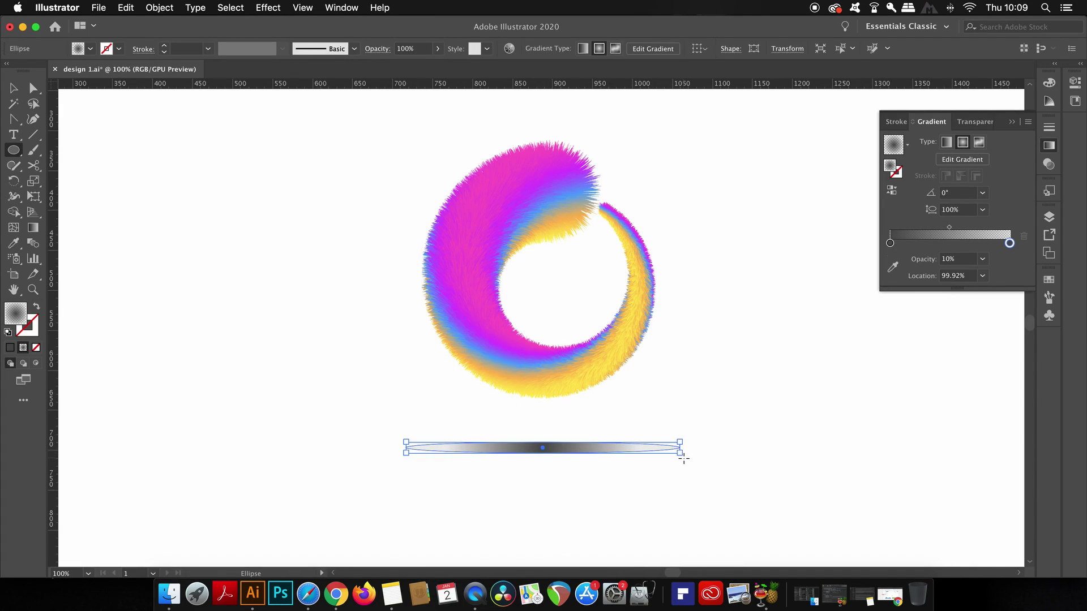
key("v")
left_click(744, 417)
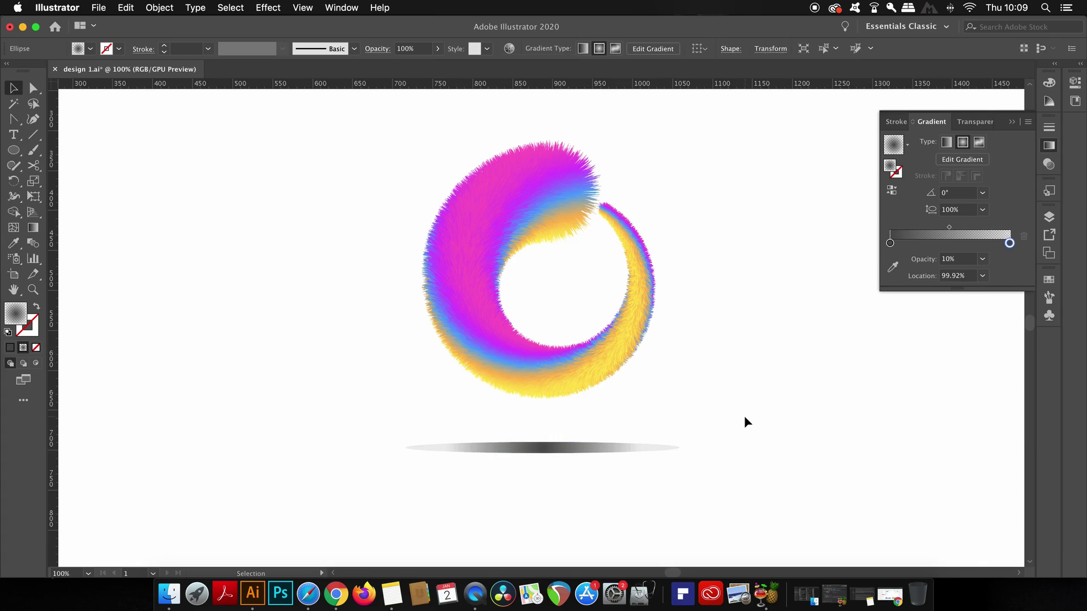
left_click(622, 456)
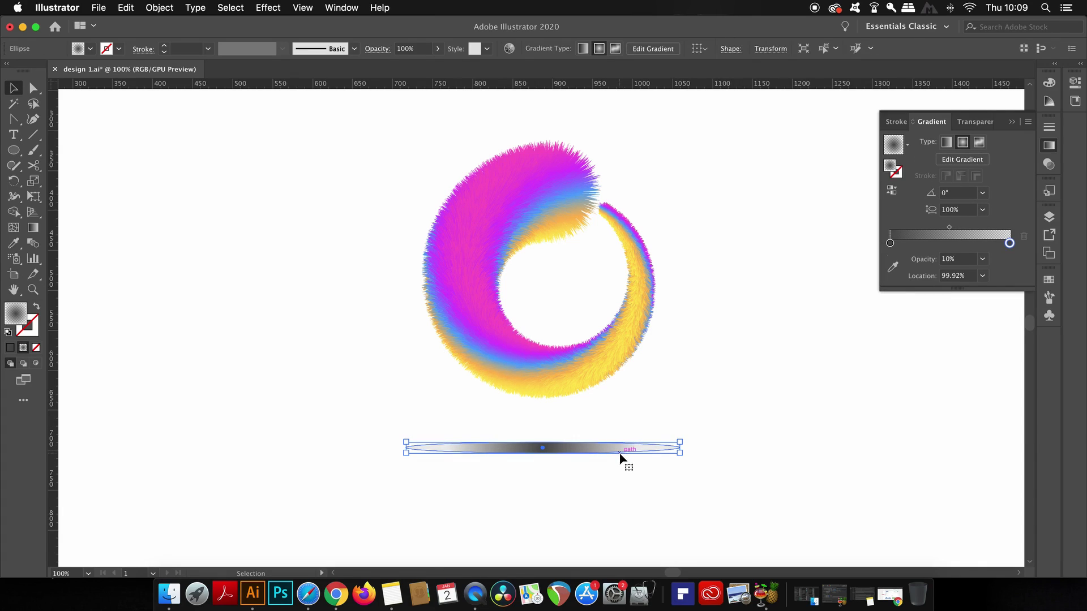
left_click(758, 480)
left_click(633, 453)
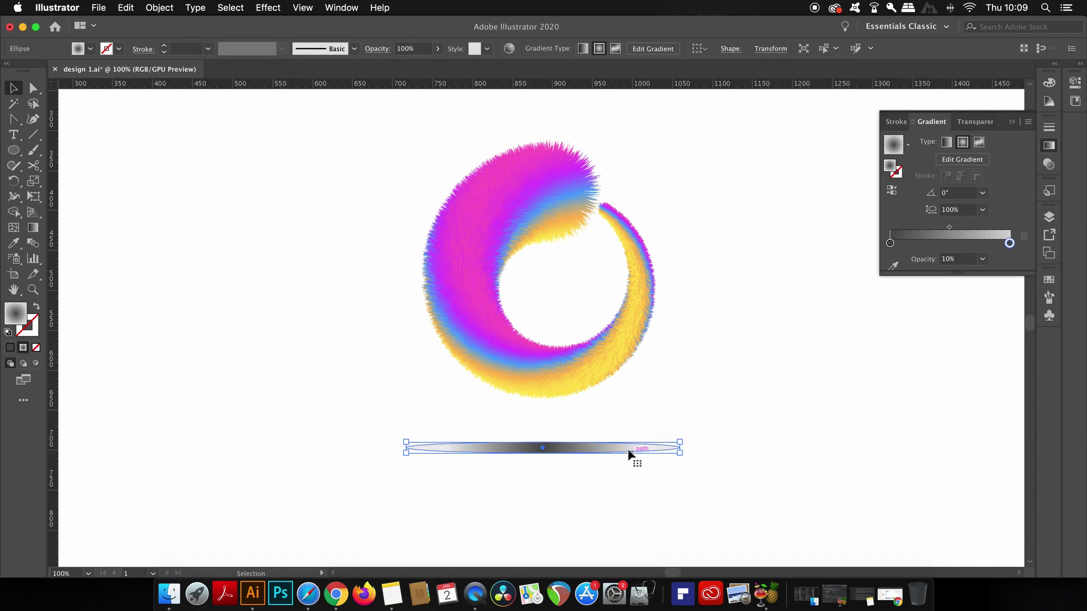
left_click(331, 7)
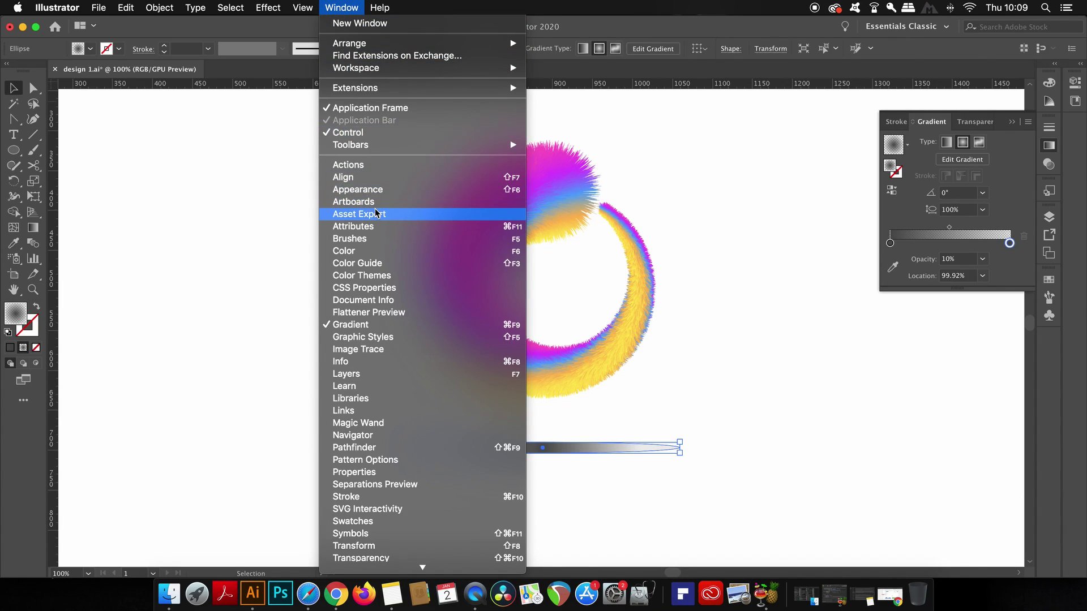
Step: Blur the shadow ellipse with an 8.8 px Gaussian Blur
mouse_move(258, 9)
mouse_move(338, 256)
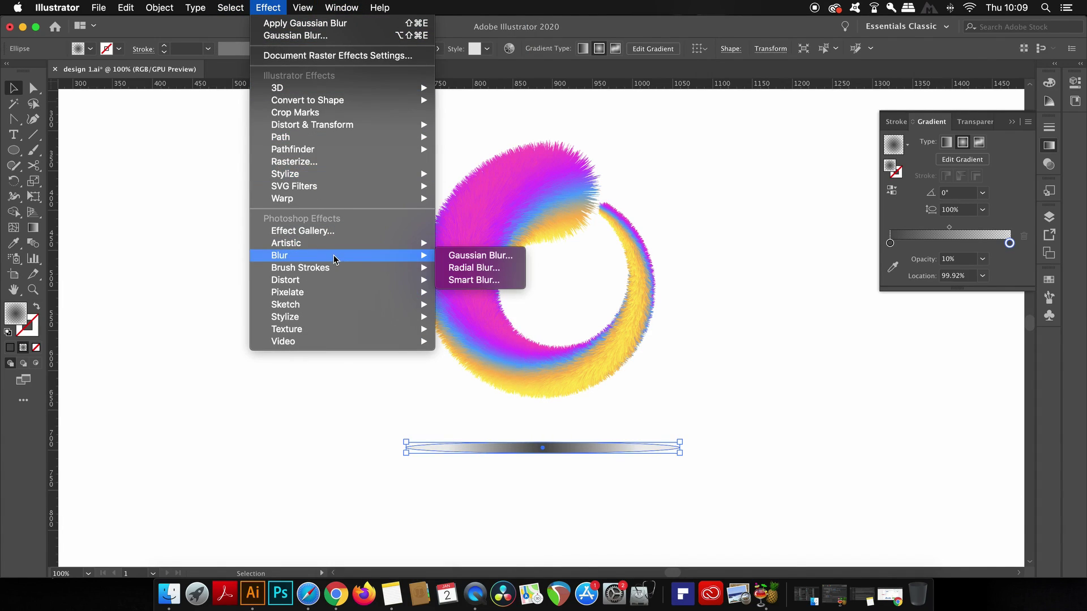
left_click(519, 260)
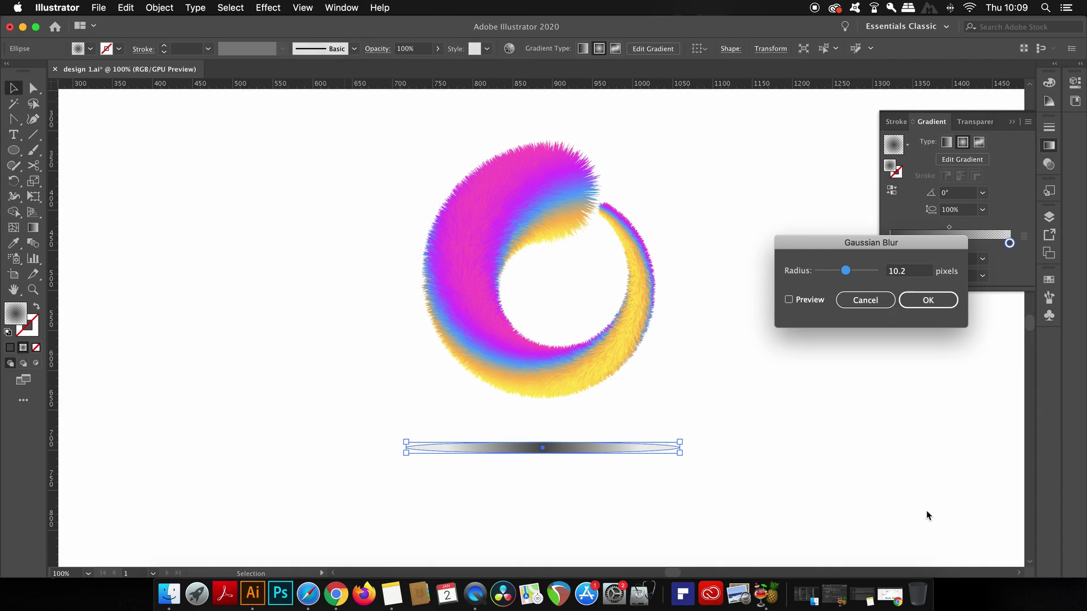
left_click(817, 304)
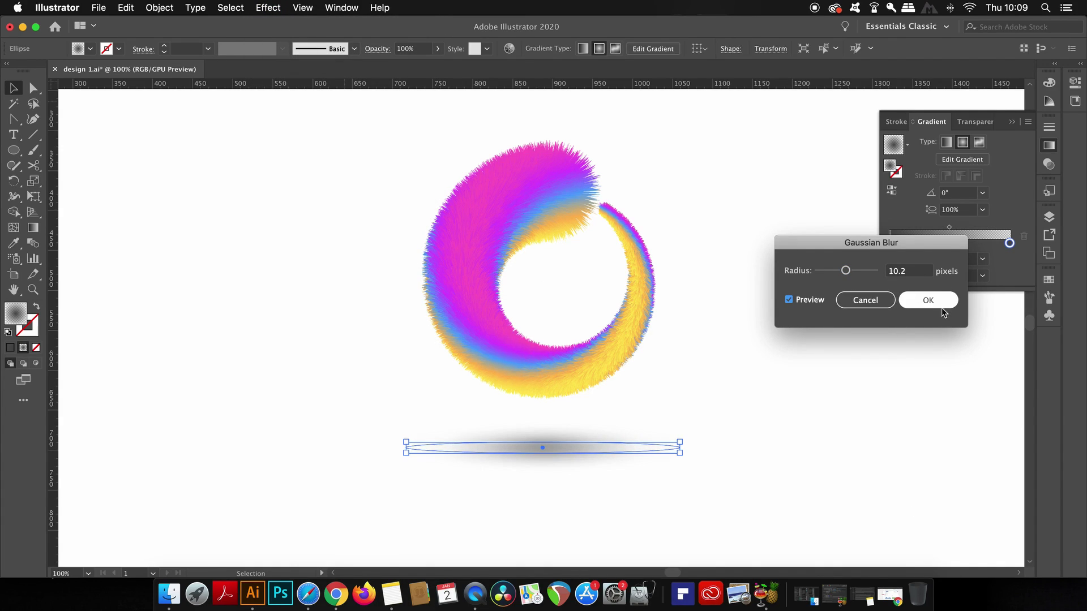
left_click_drag(846, 271, 845, 275)
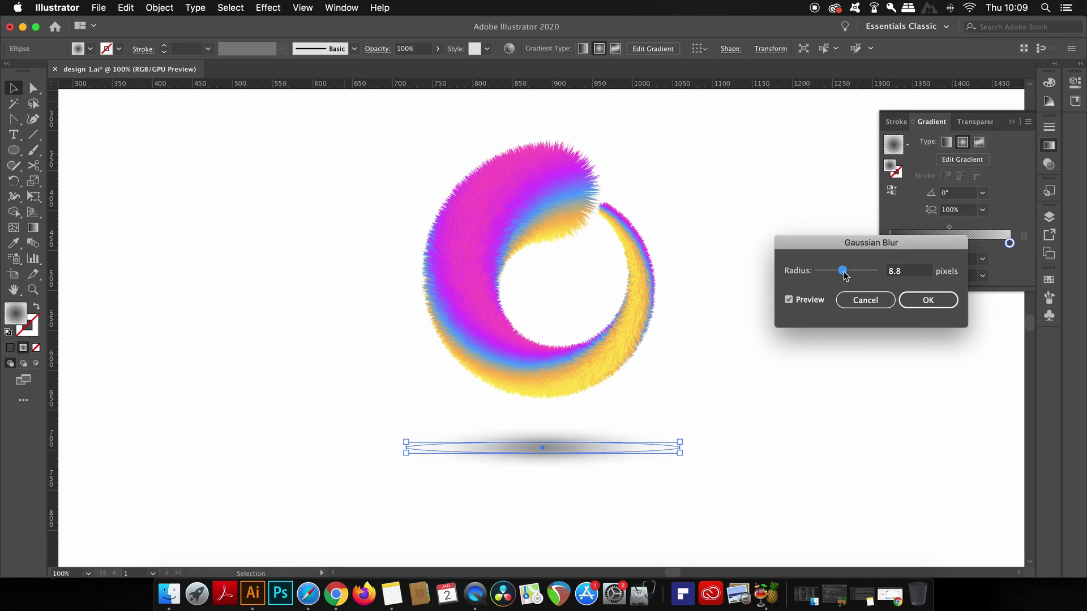
left_click(929, 301)
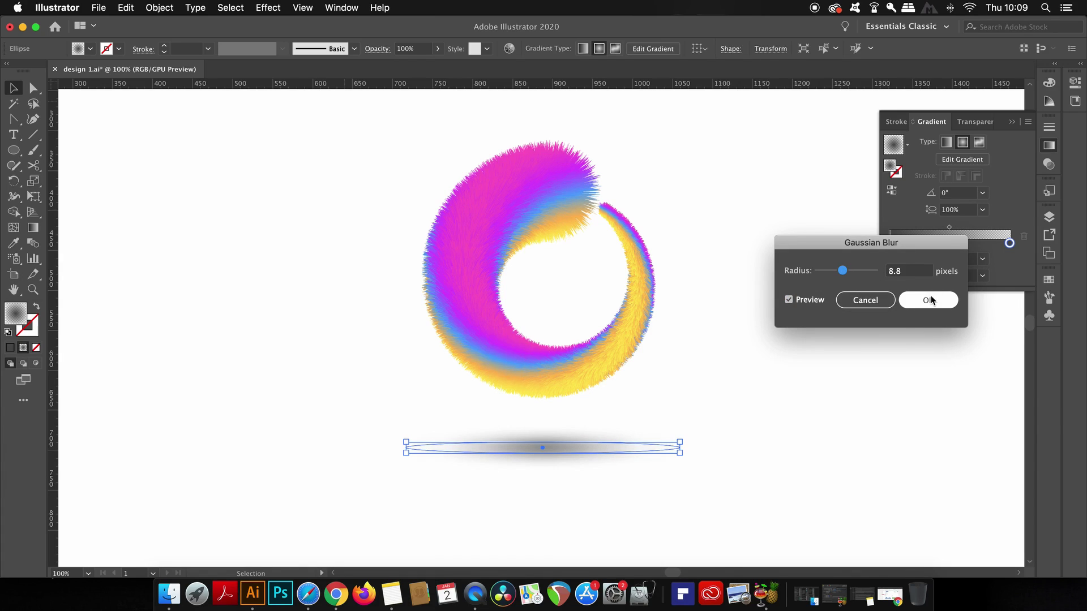
left_click(810, 446)
left_click(626, 441)
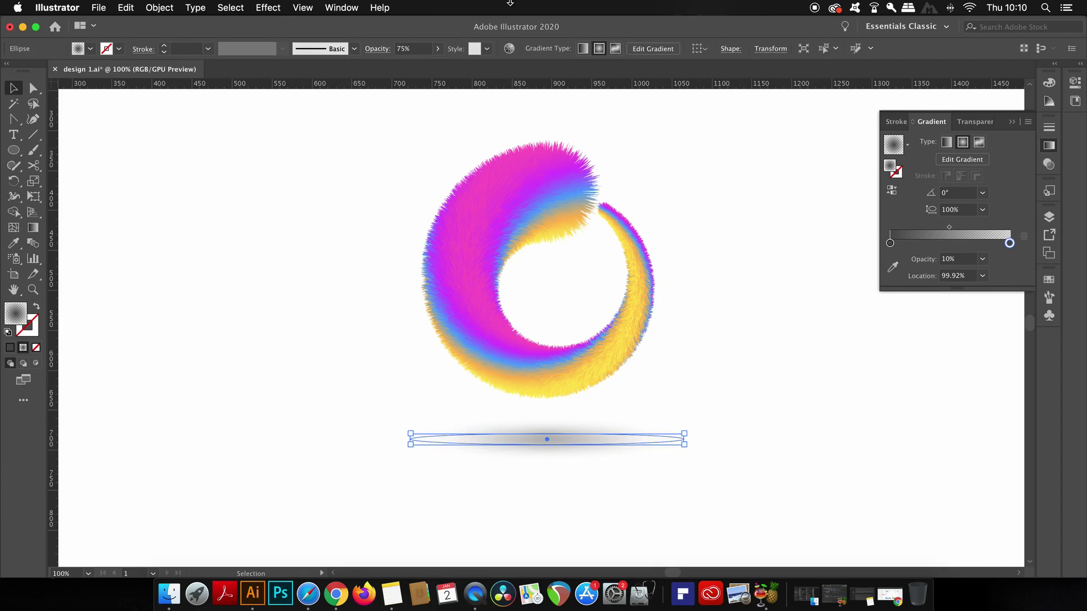
Step: Confirm the Document Raster Effects Settings with 300 px padding
left_click(344, 8)
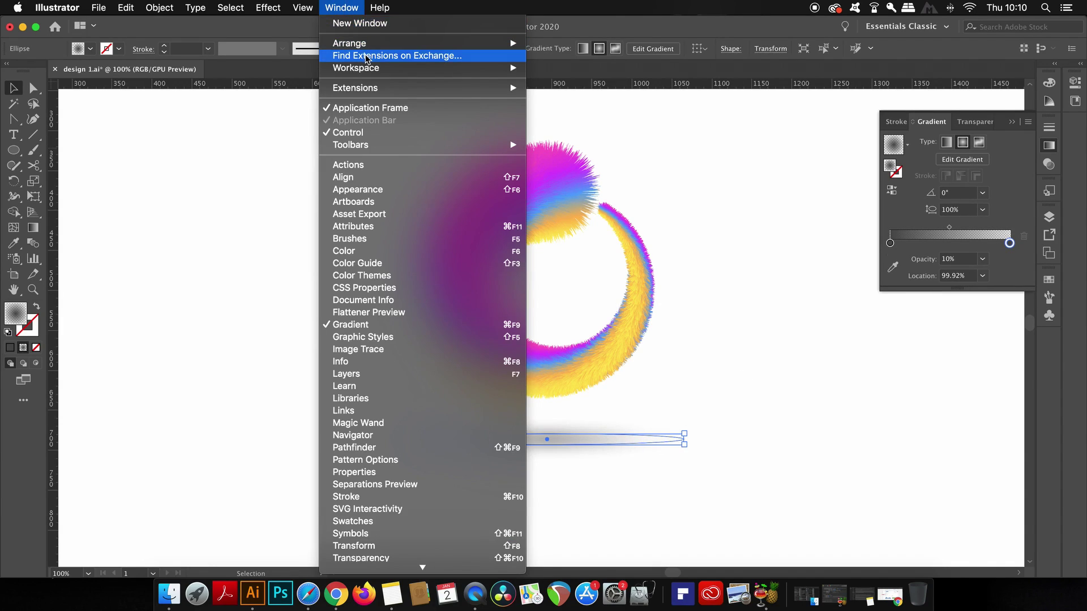
mouse_move(268, 7)
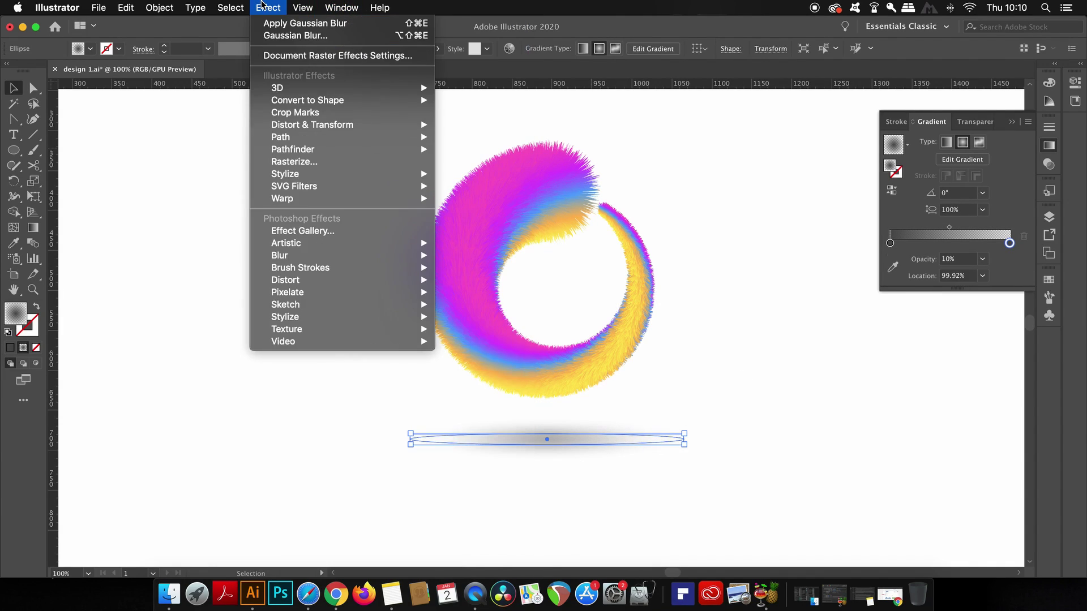
left_click(383, 57)
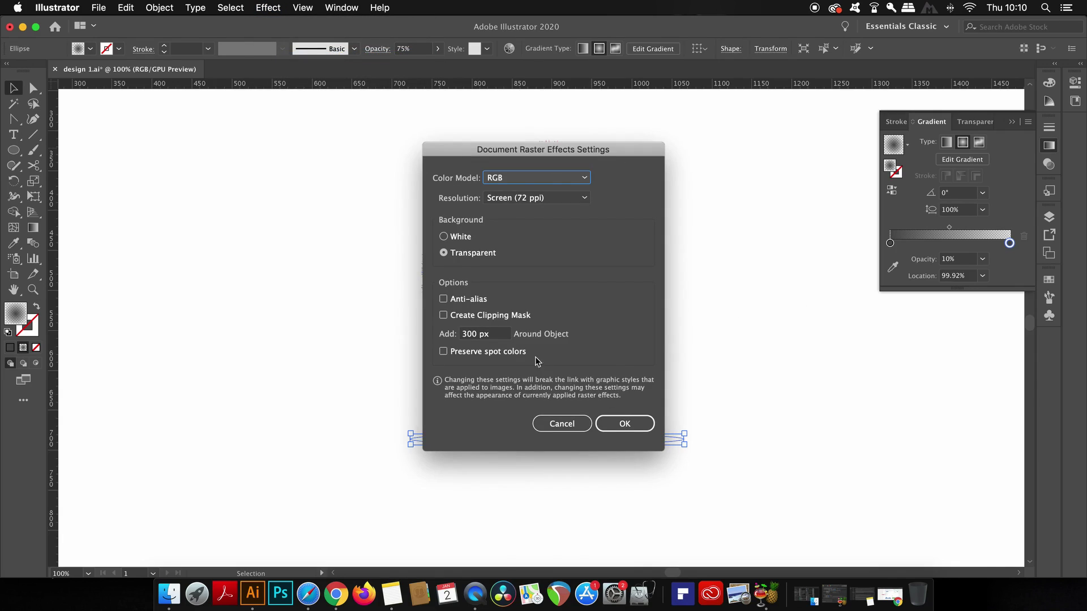
left_click(626, 424)
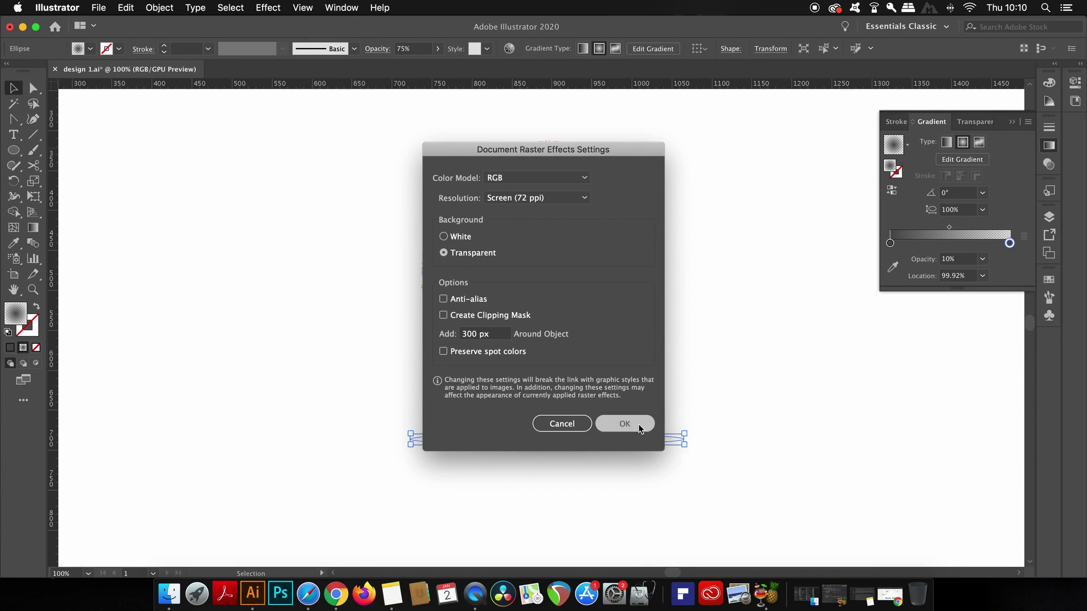
left_click(781, 401)
scroll(781, 403, "down", 2)
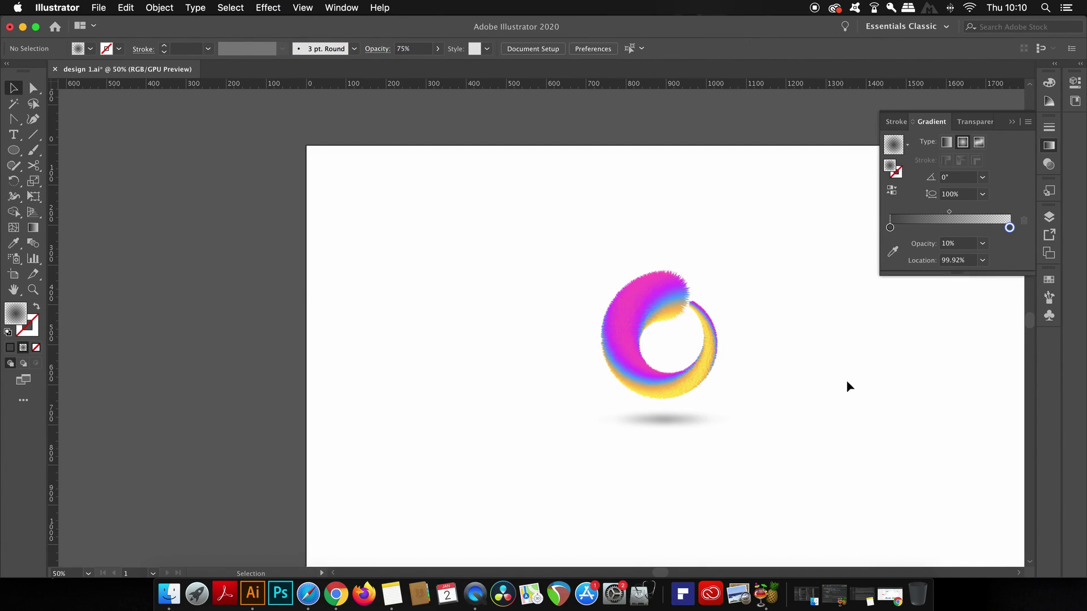